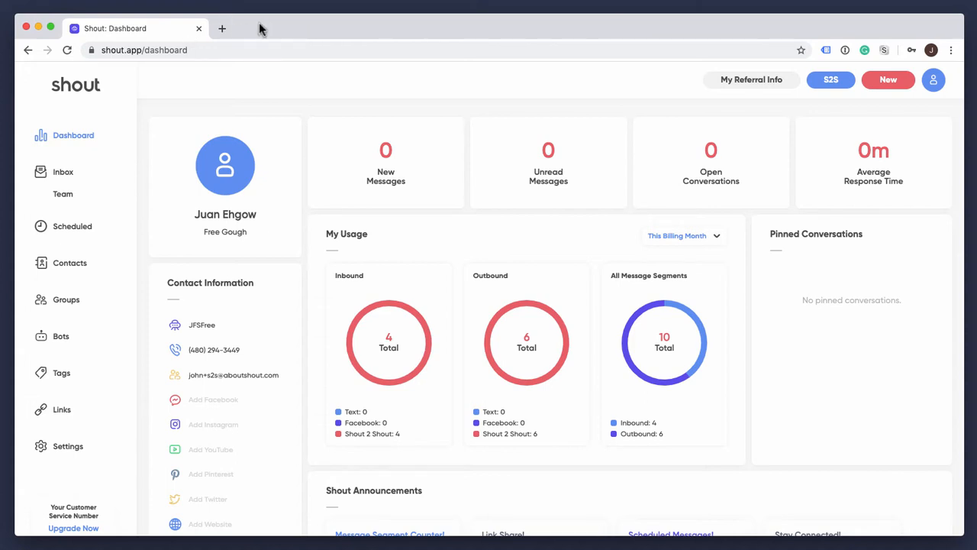
Create a new blank Google Sheets spreadsheet in a separate browser tab using sheets.new
click(222, 28)
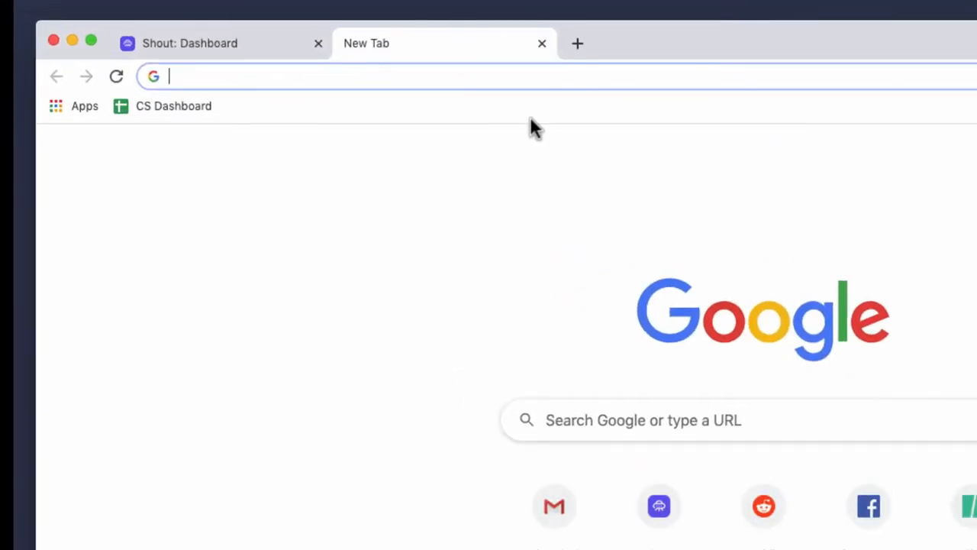
text(sheets.new)
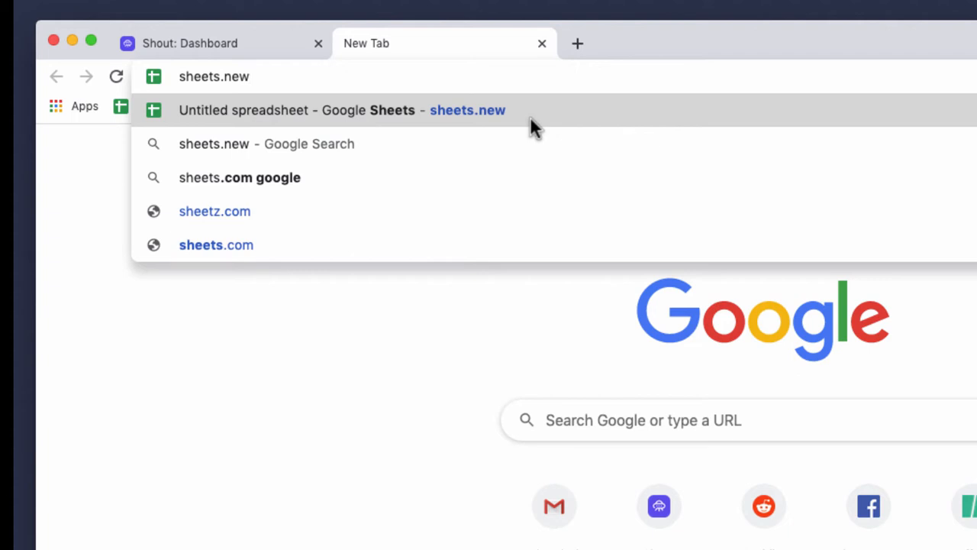
key(Return)
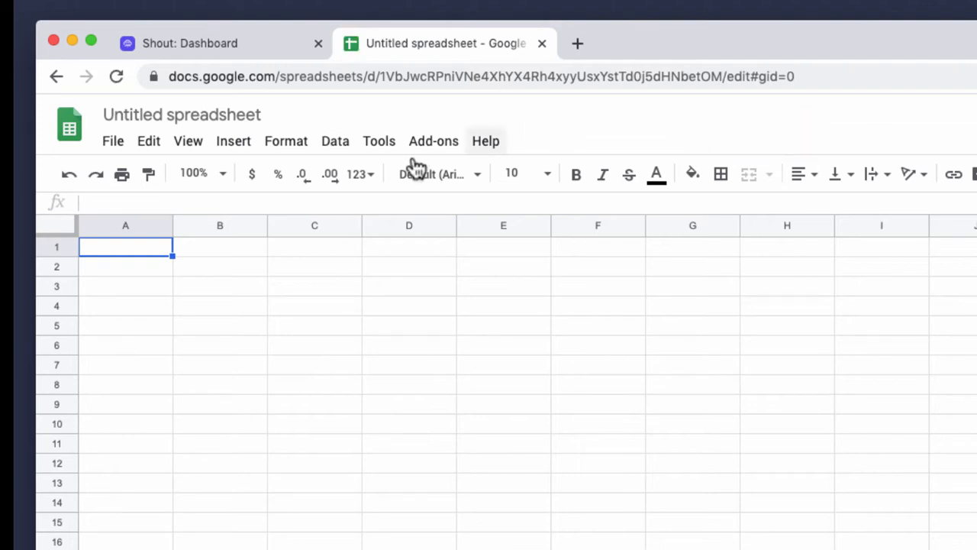
Upload export-20200326-182837.csv from the Downloads folder and import it, replacing the spreadsheet, with the separator detected automatically and text conversion on
click(116, 151)
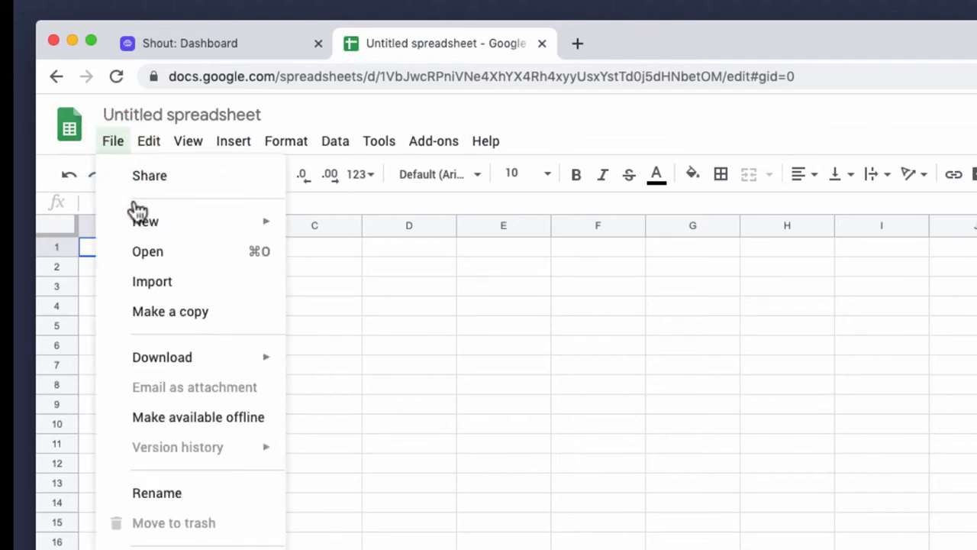
click(190, 289)
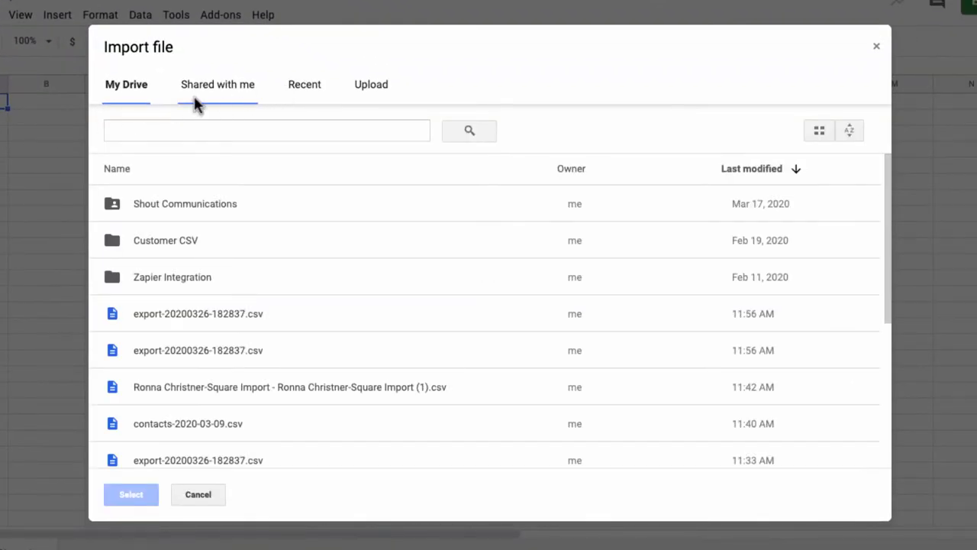
click(376, 90)
click(477, 307)
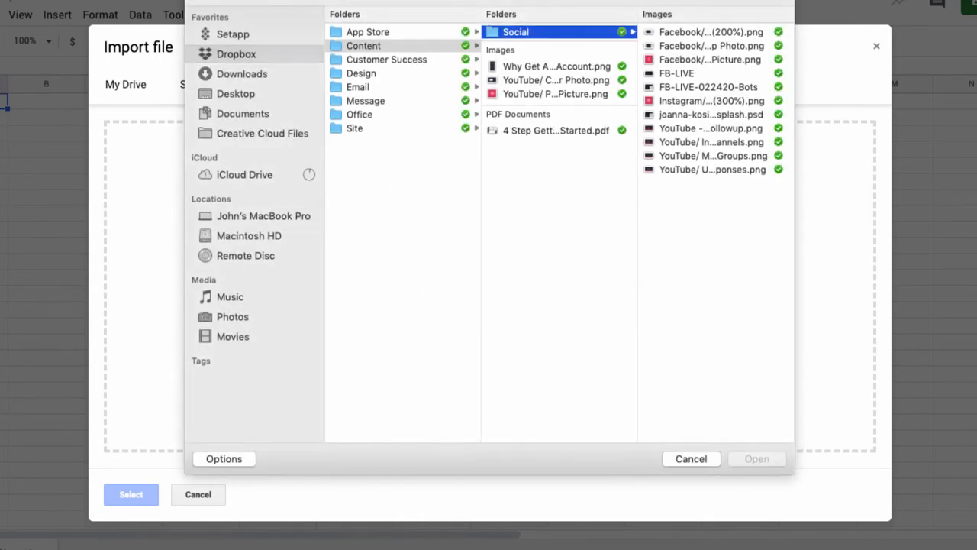
drag(610, 549, 612, 376)
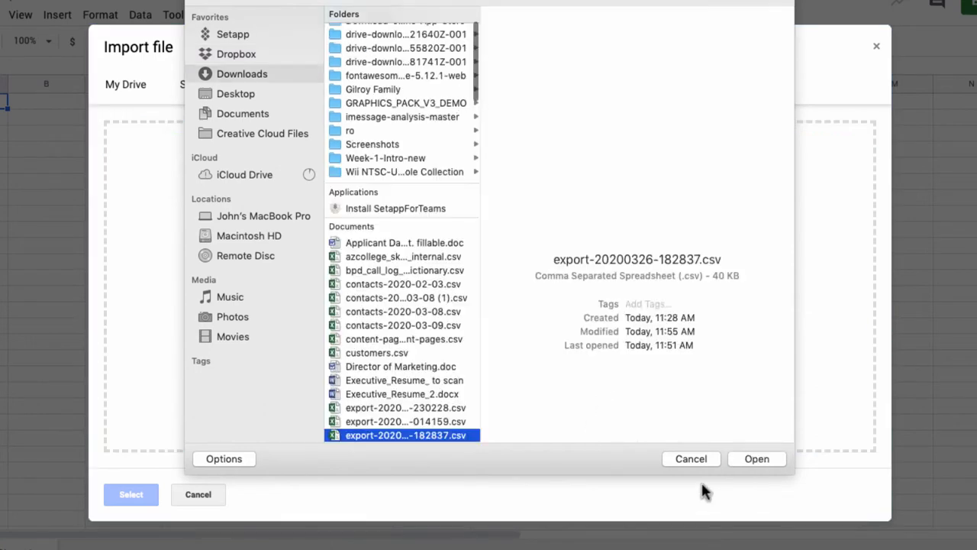
click(752, 459)
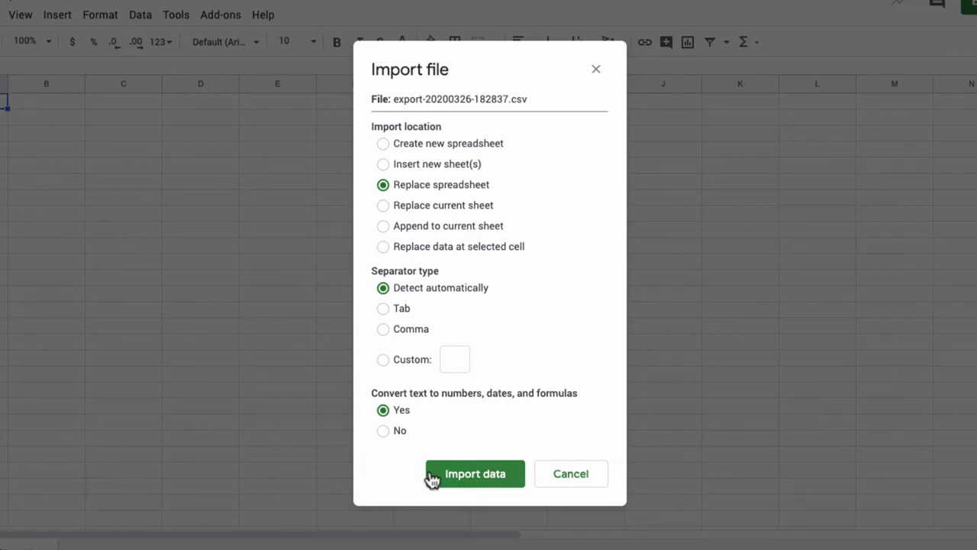
click(474, 481)
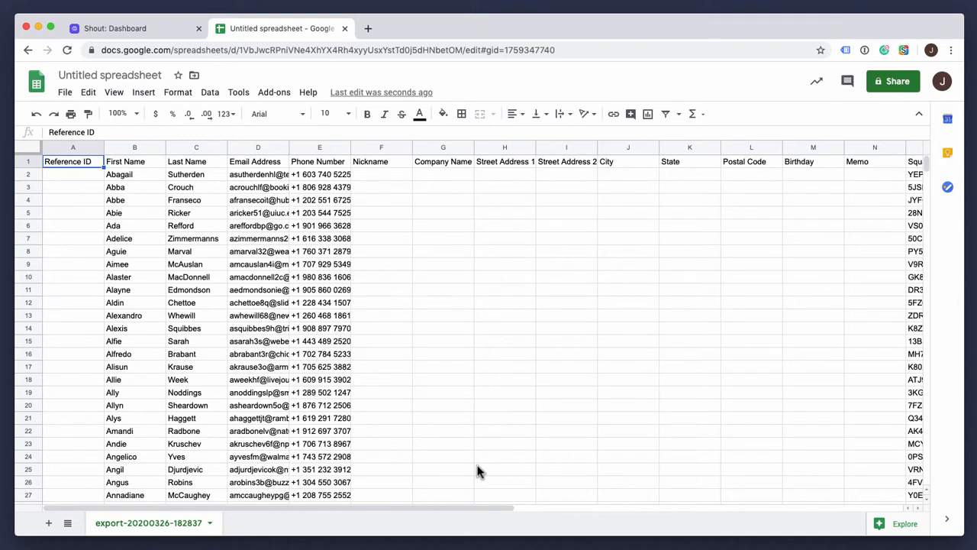
Rename the Reference ID header in cell A1 to Customer Name
click(263, 302)
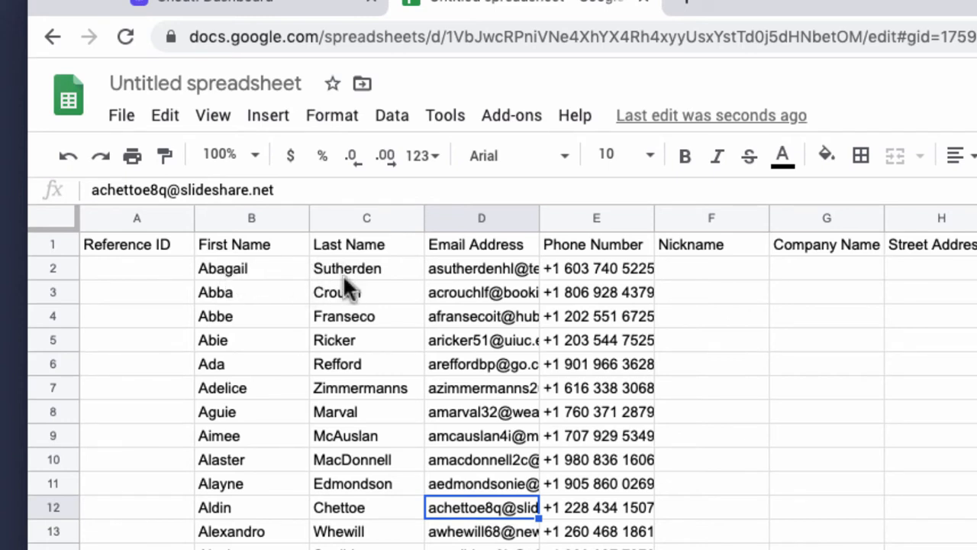
click(155, 246)
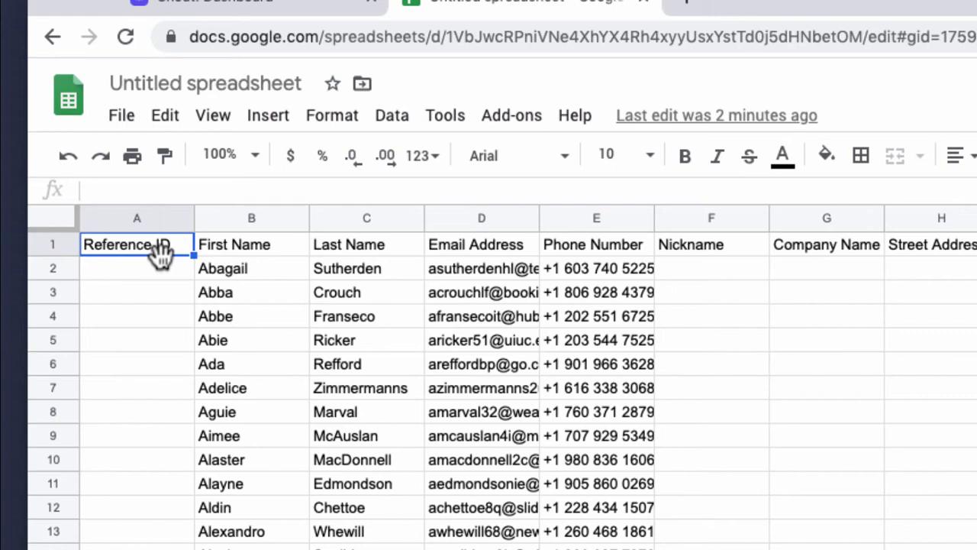
text(Customer )
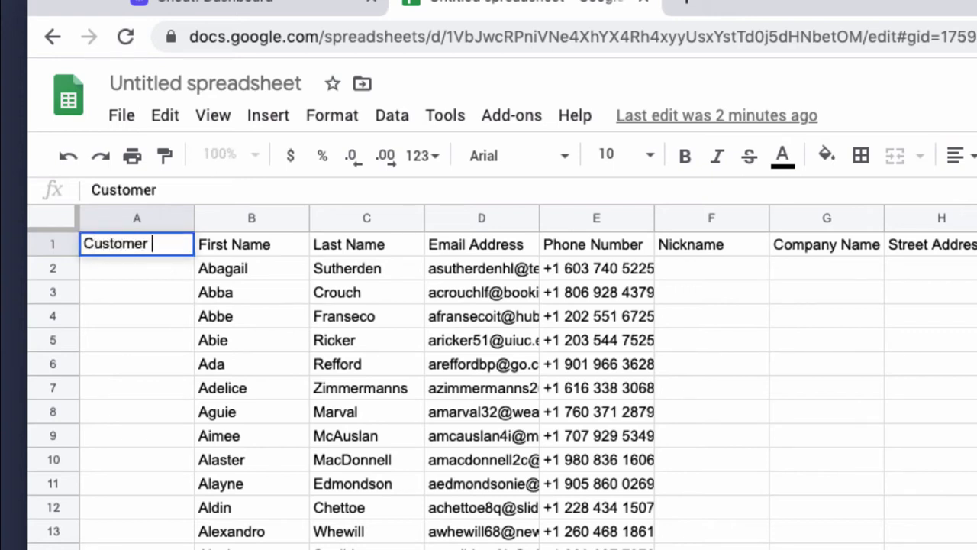
text(Name)
key(Return)
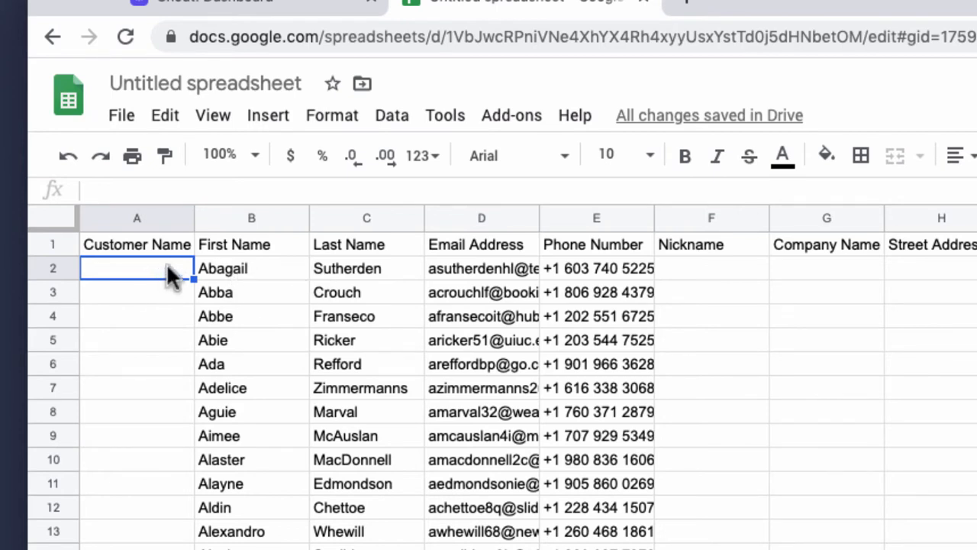
Enter the formula =CONCATENATE(B2," ",C2) in cell A2 to combine the first and last names
text(=)
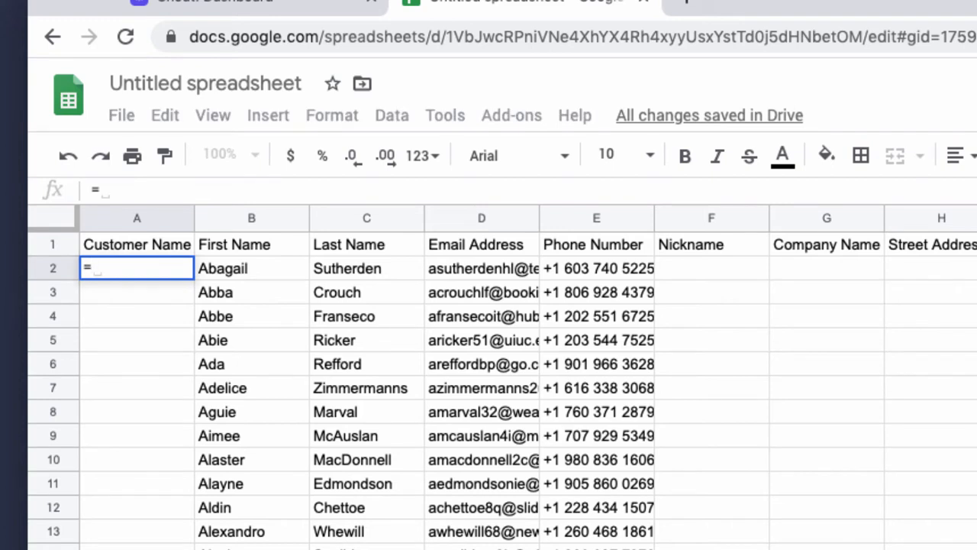
text(CONCA)
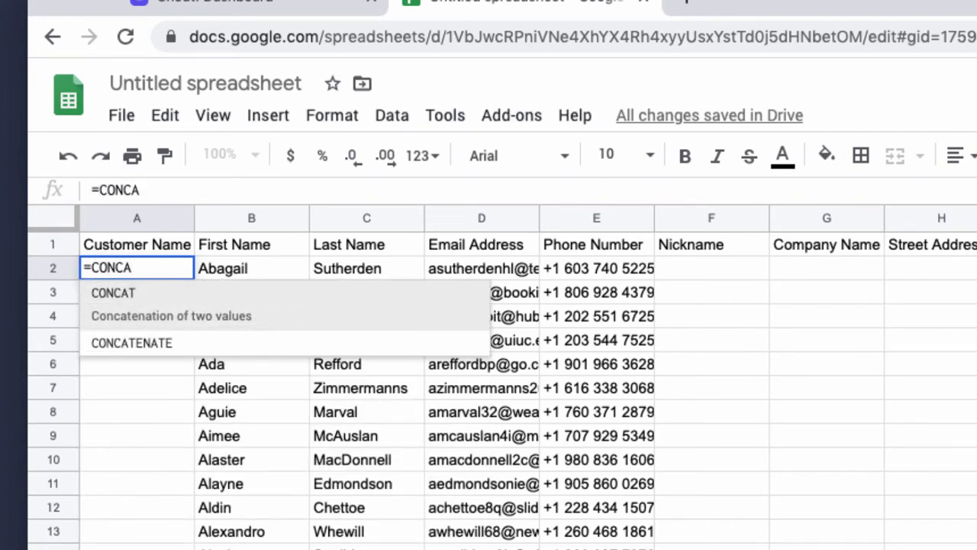
text(TENAT)
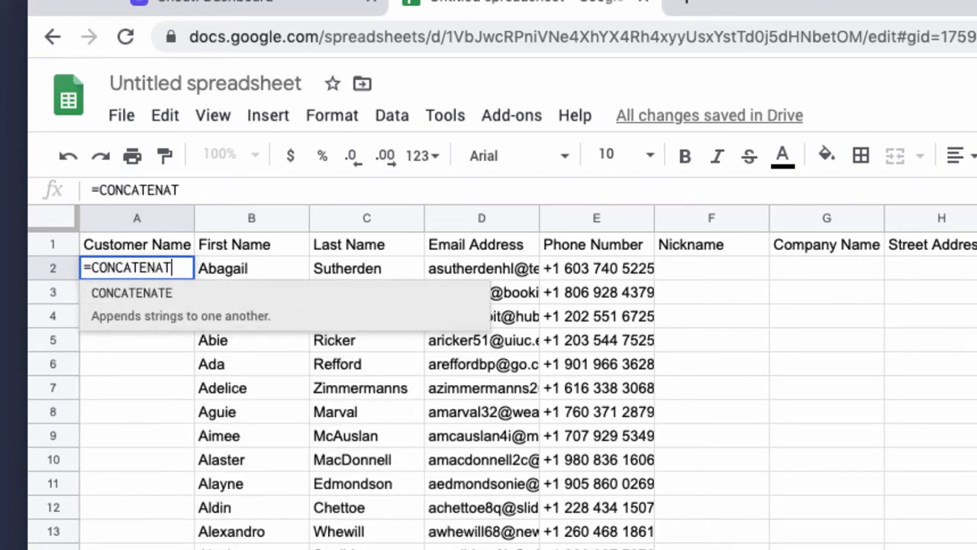
text(E()
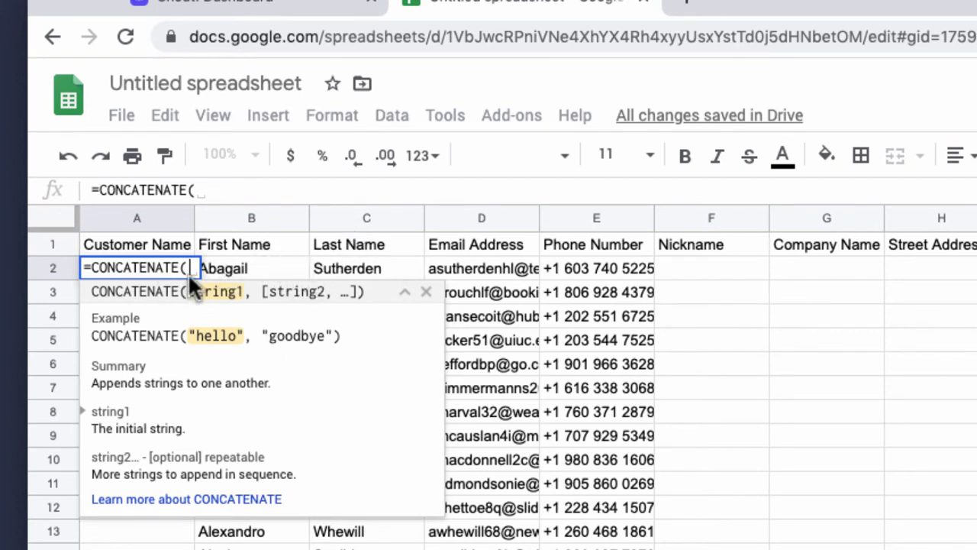
click(243, 267)
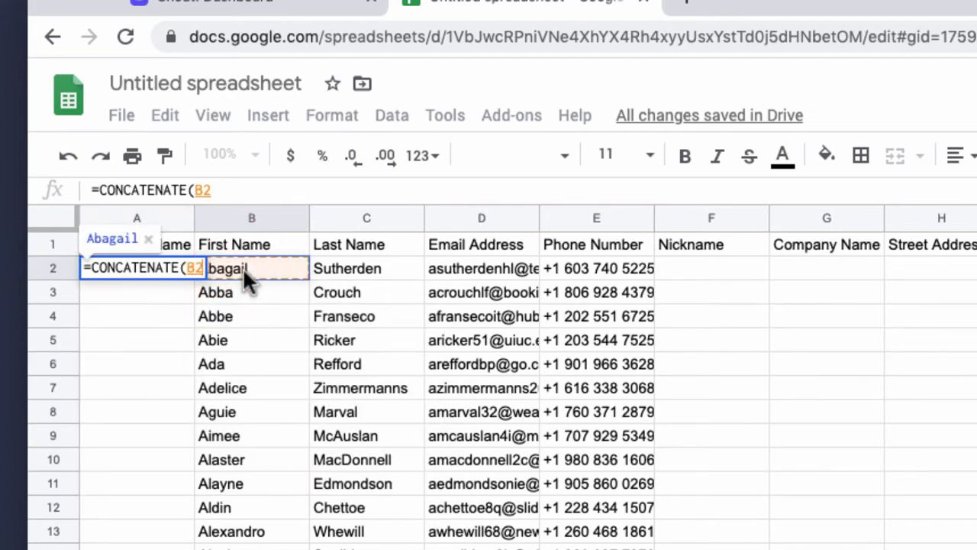
text(, )
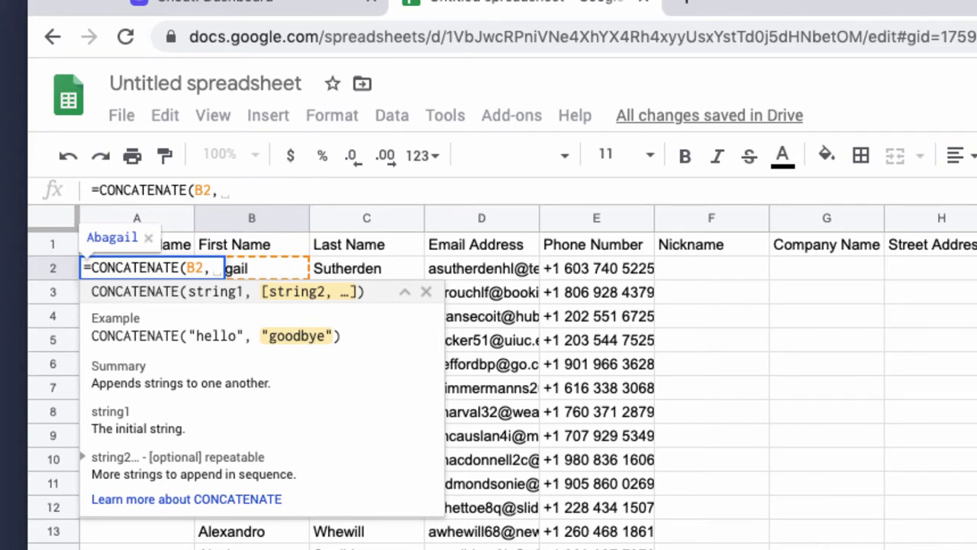
text(")
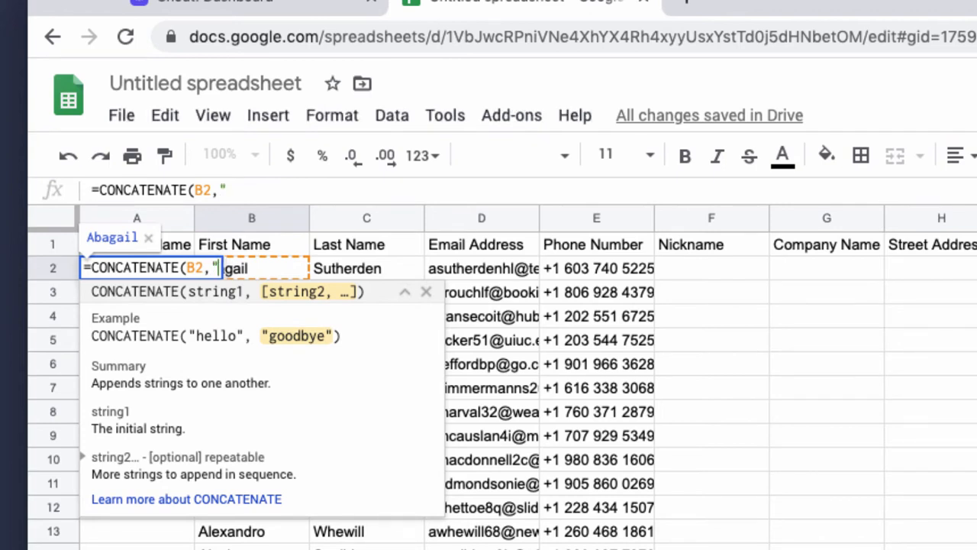
text( ")
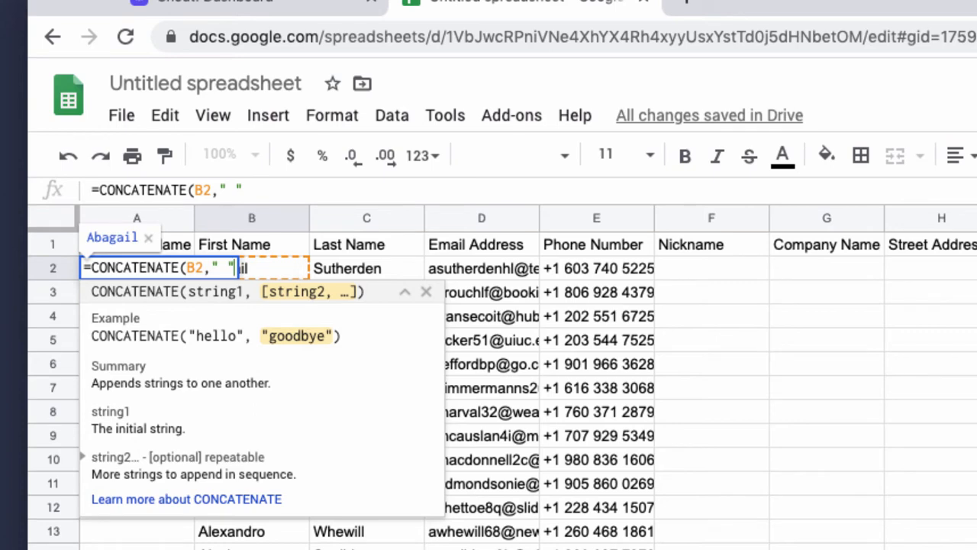
text(,)
click(335, 266)
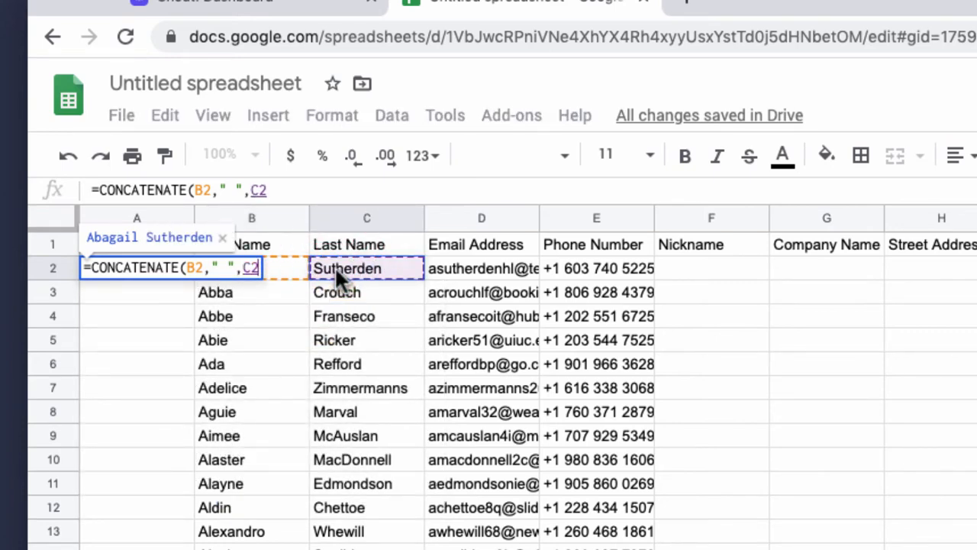
key(Return)
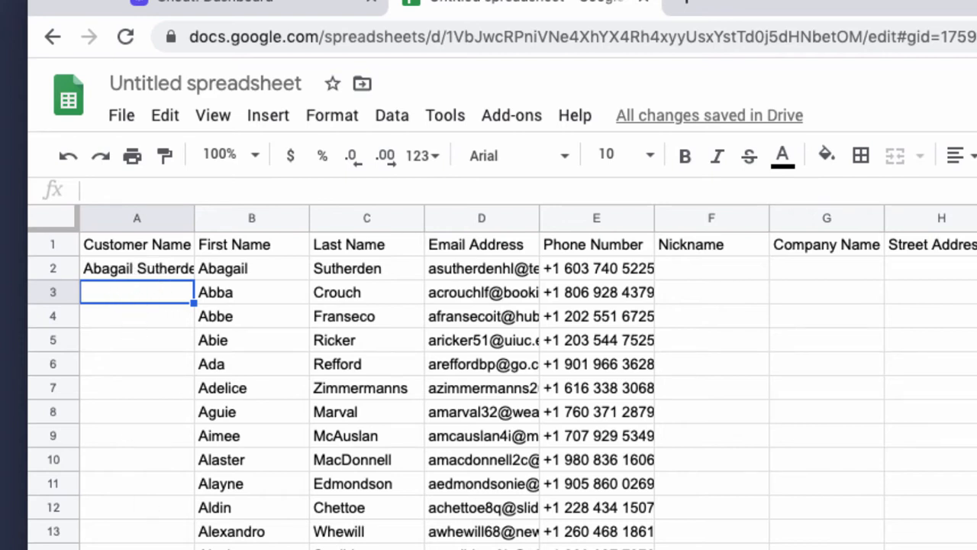
click(178, 270)
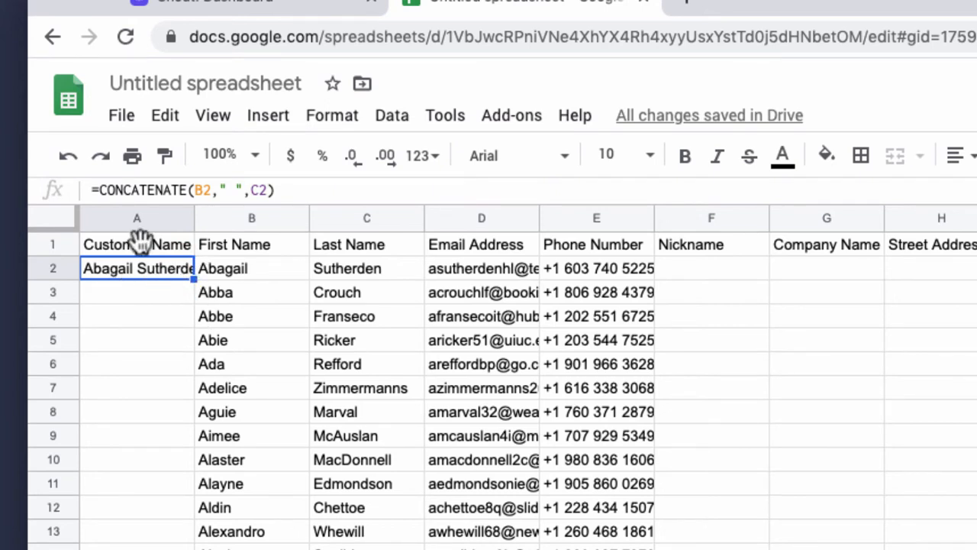
click(198, 278)
drag(198, 280, 96, 324)
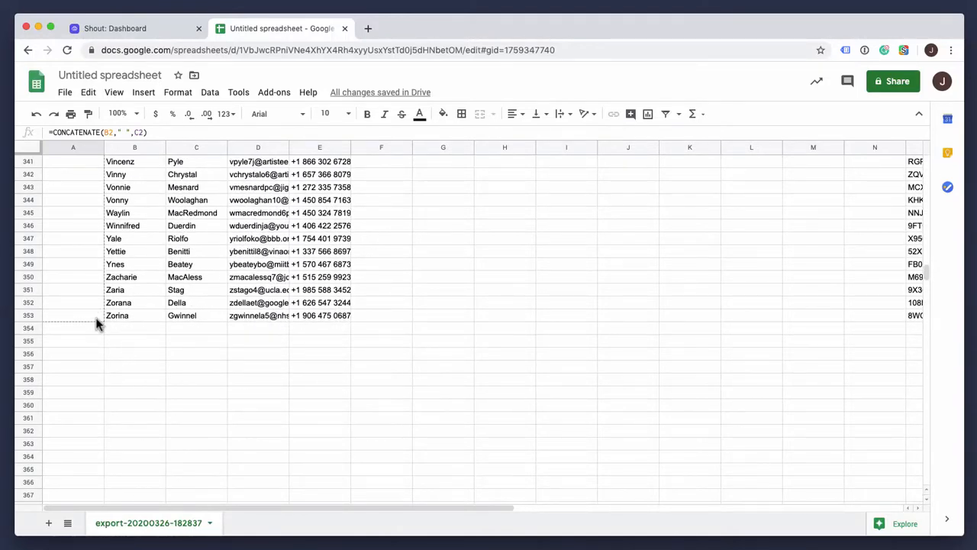
drag(96, 324, 96, 324)
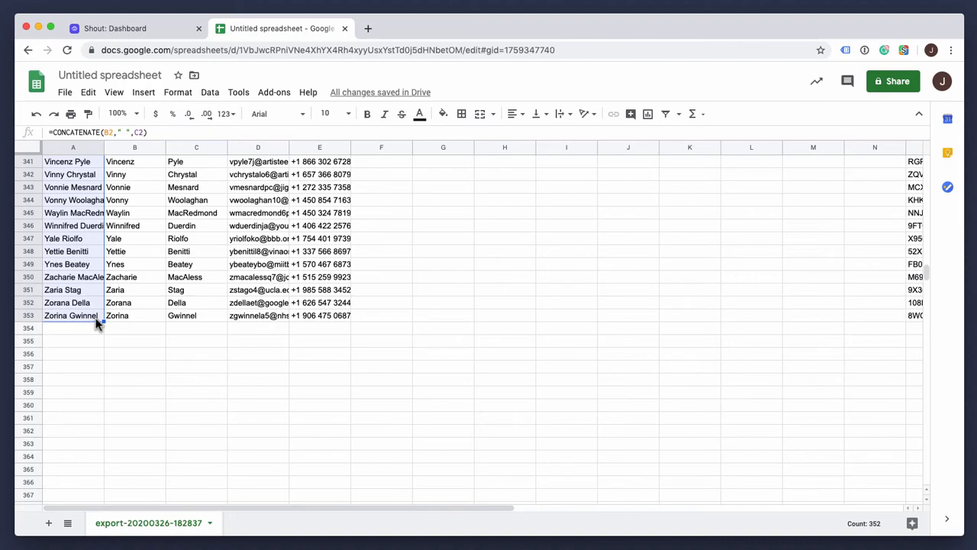
key(super+z)
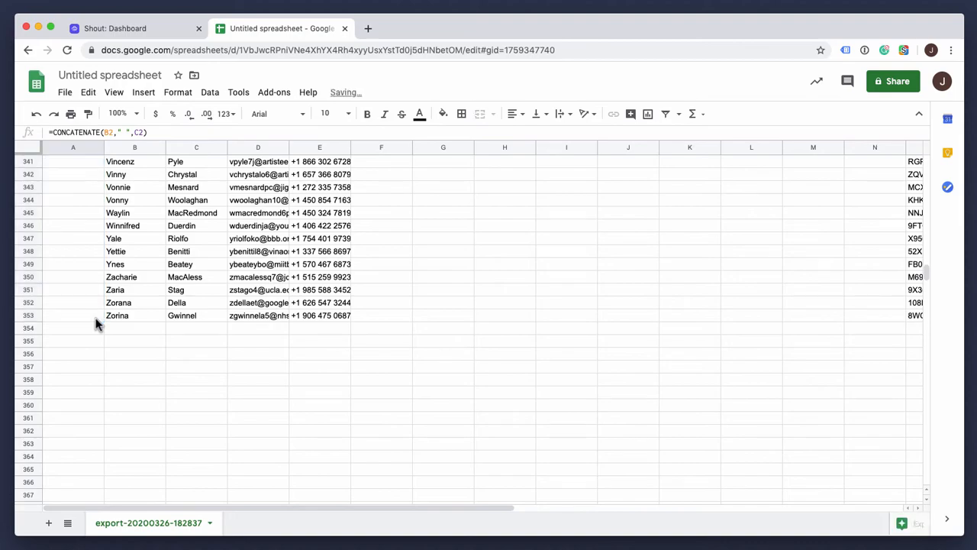
Copy the CONCATENATE formula from cell A2 and paste it down the rest of column A through row 1000
scroll(95, 321, up, 20)
scroll(96, 324, up, 12)
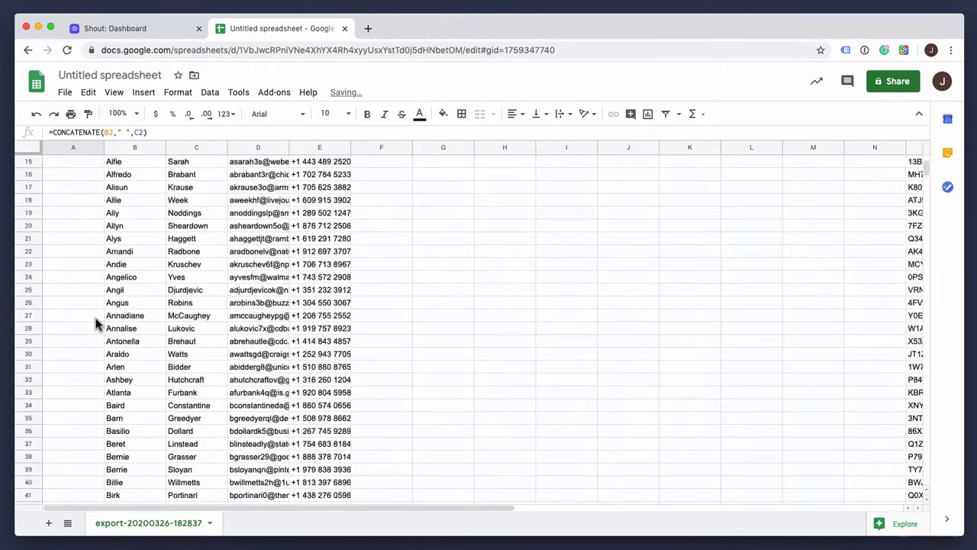
click(84, 180)
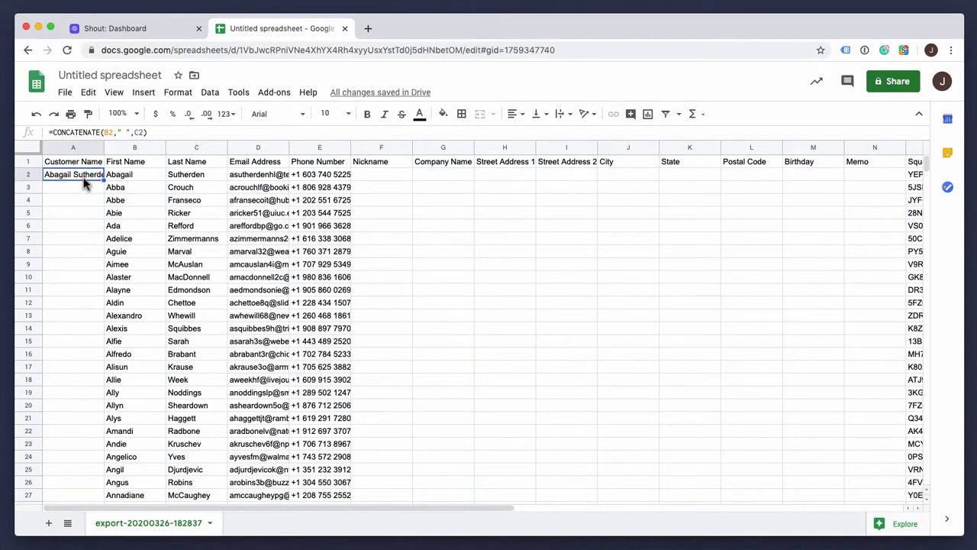
key(super+c)
key(super+shift+Down)
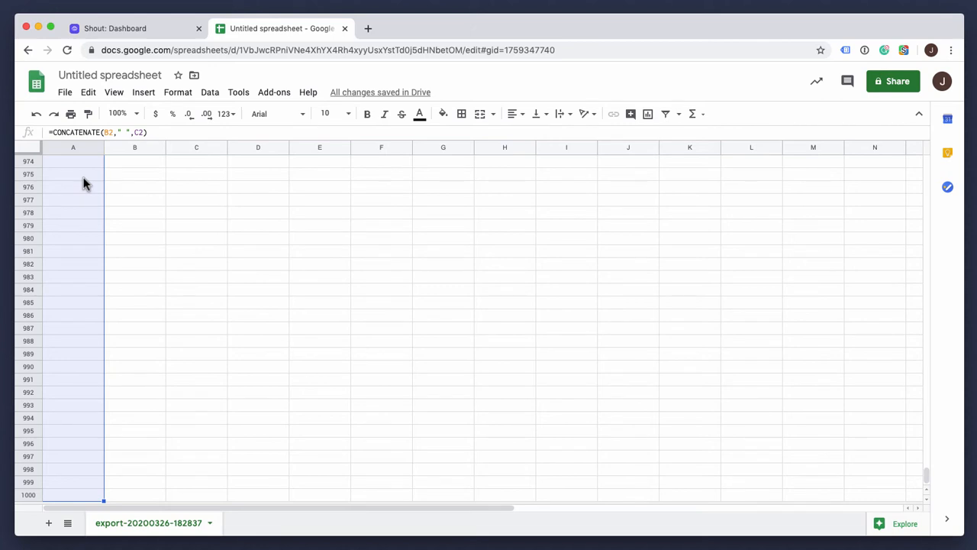
key(super+v)
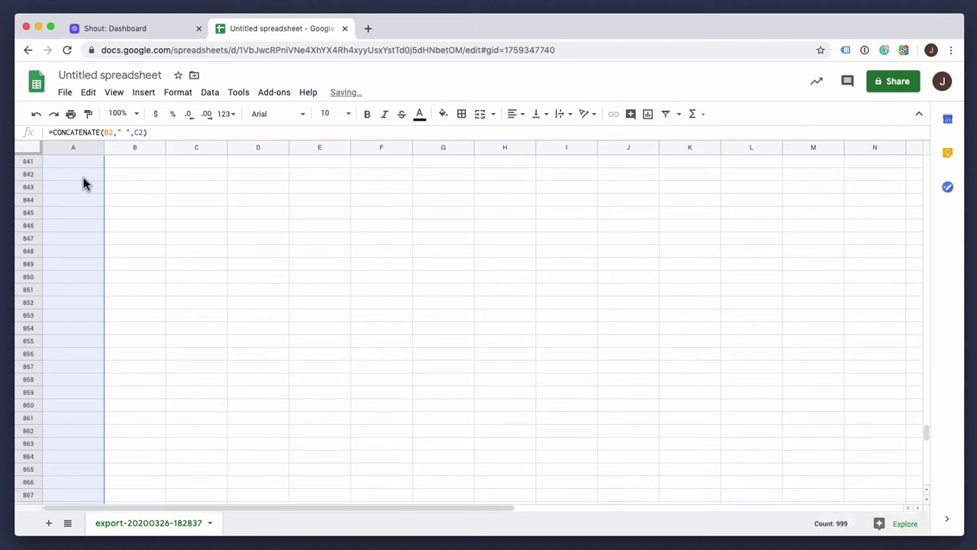
Look through the filled rows of column A to check the combined customer names
scroll(142, 327, up, 20)
scroll(142, 326, up, 20)
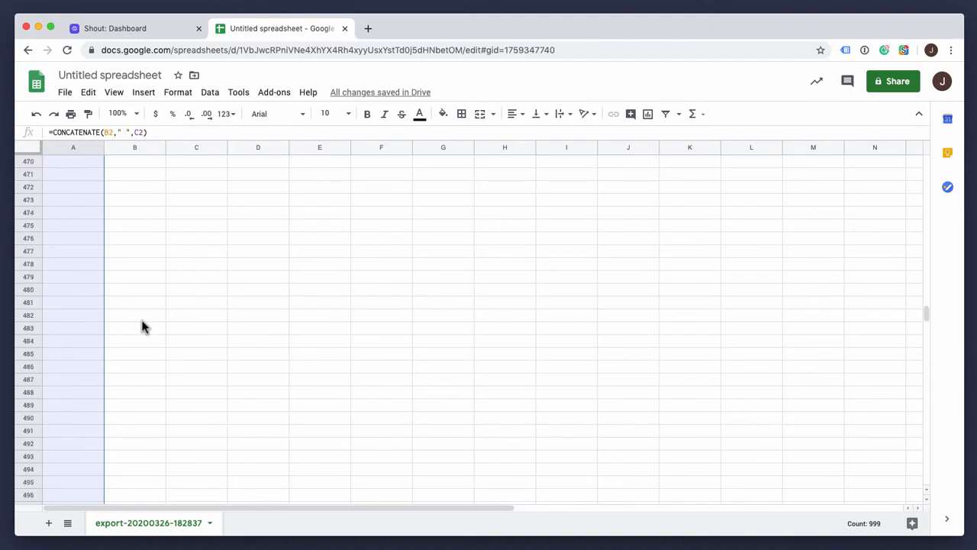
scroll(142, 326, up, 2)
scroll(142, 327, down, 6)
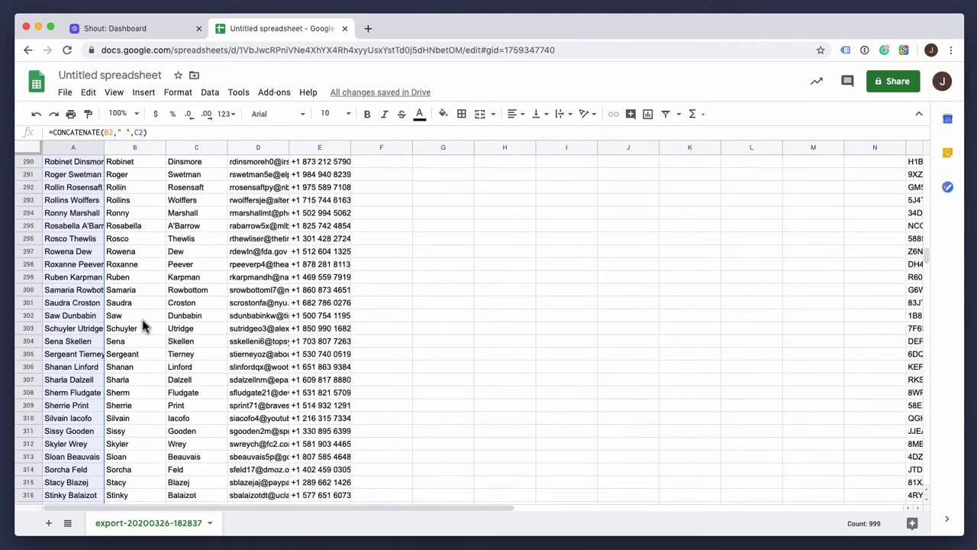
scroll(144, 326, down, 11)
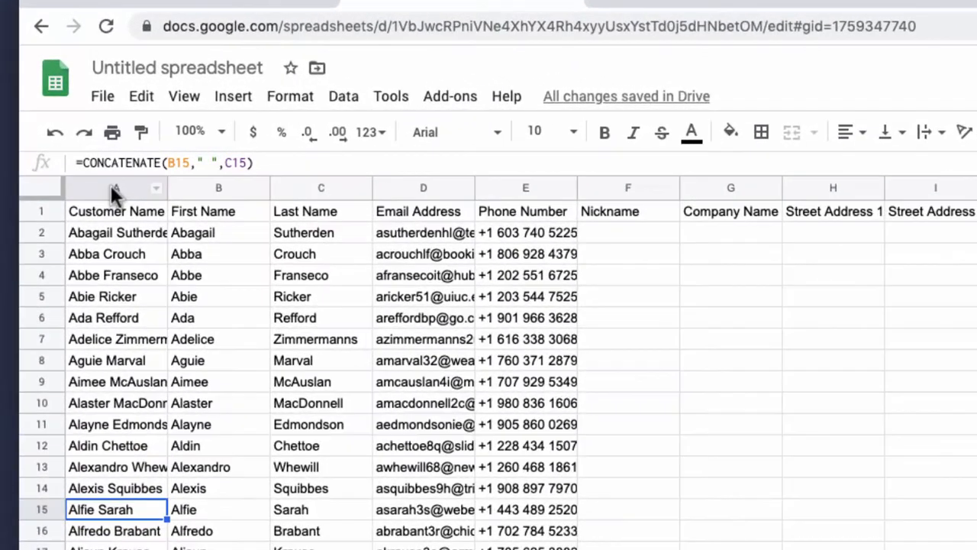
Convert the Customer Name formulas in column A to plain text by copying the column and pasting values only over itself
click(52, 150)
click(79, 187)
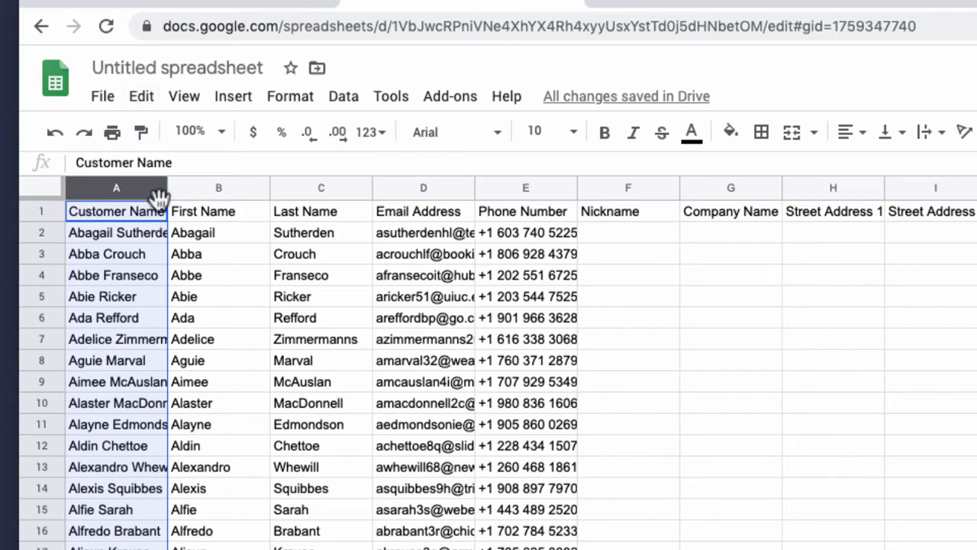
click(140, 99)
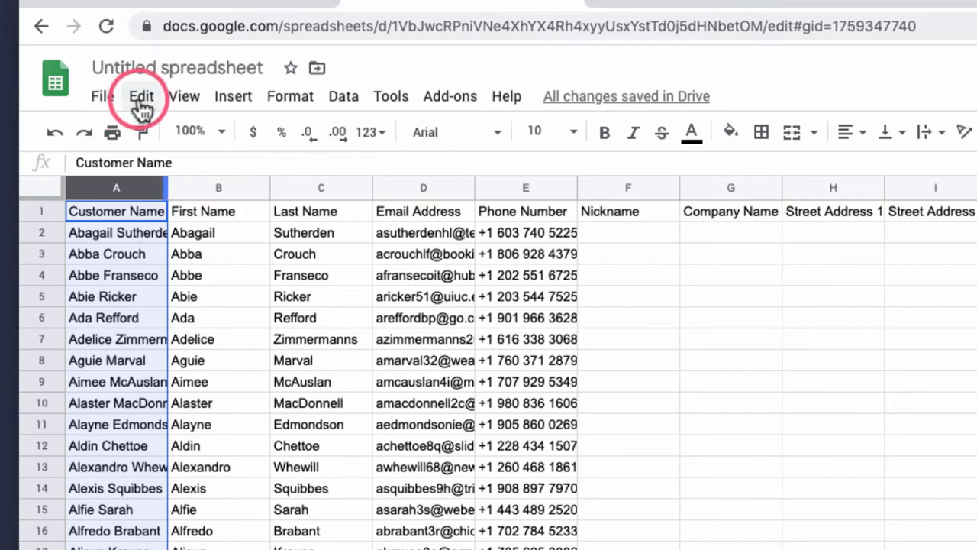
click(172, 249)
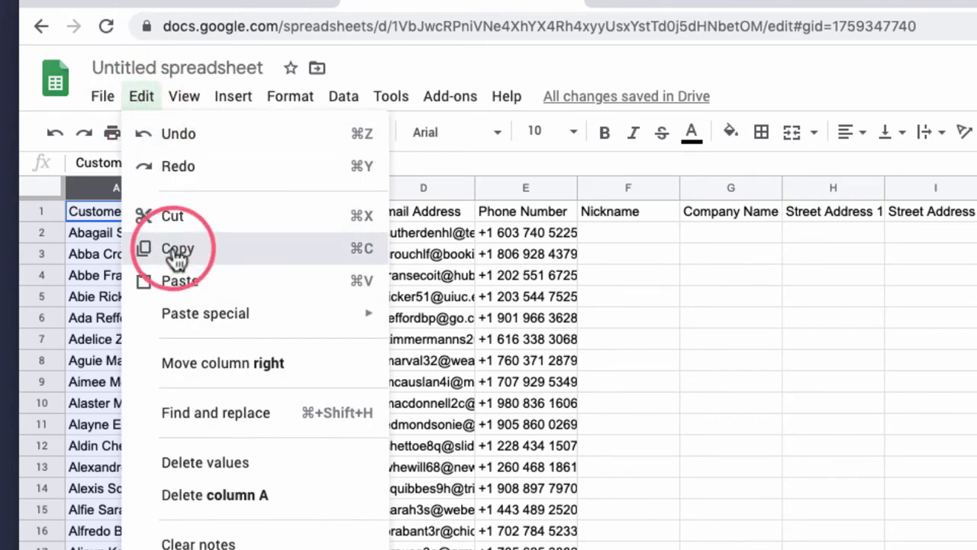
click(142, 101)
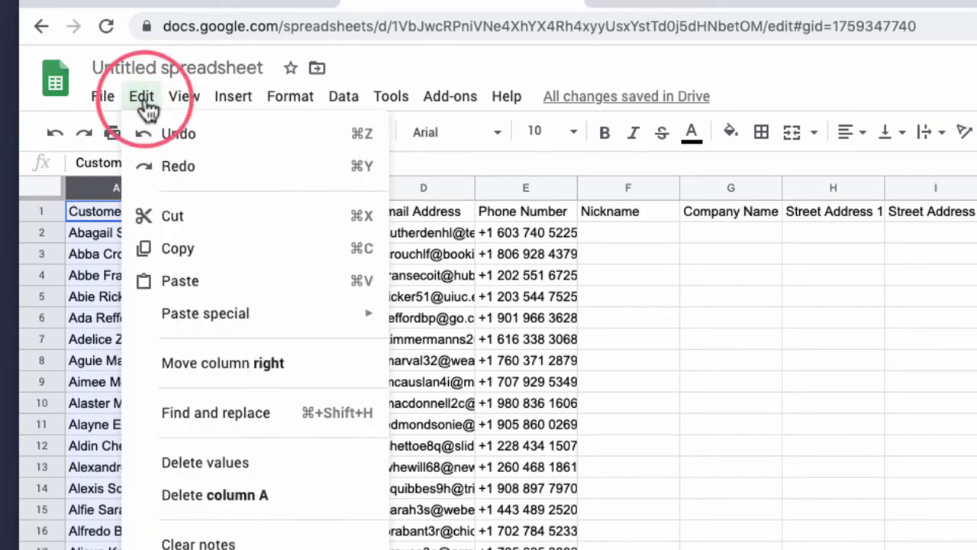
mouse_move(184, 324)
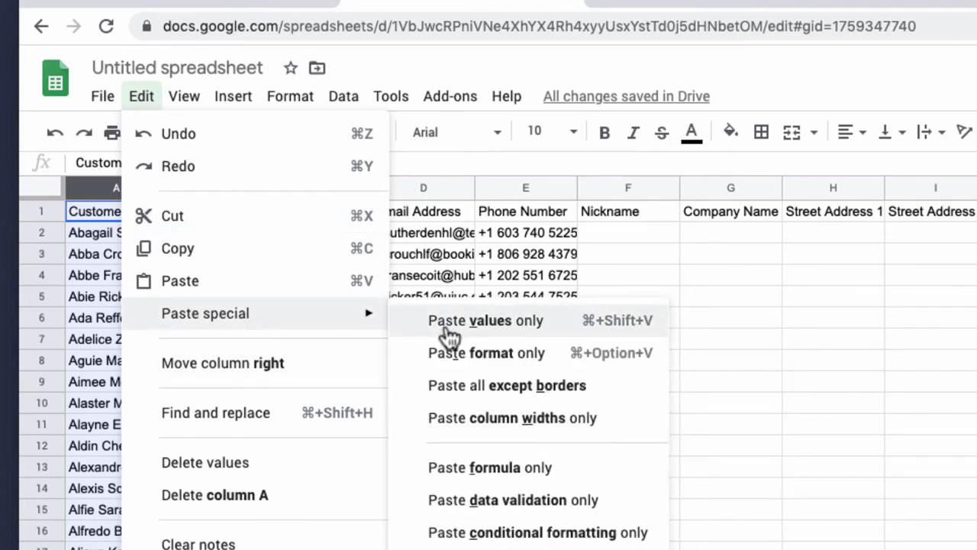
click(558, 324)
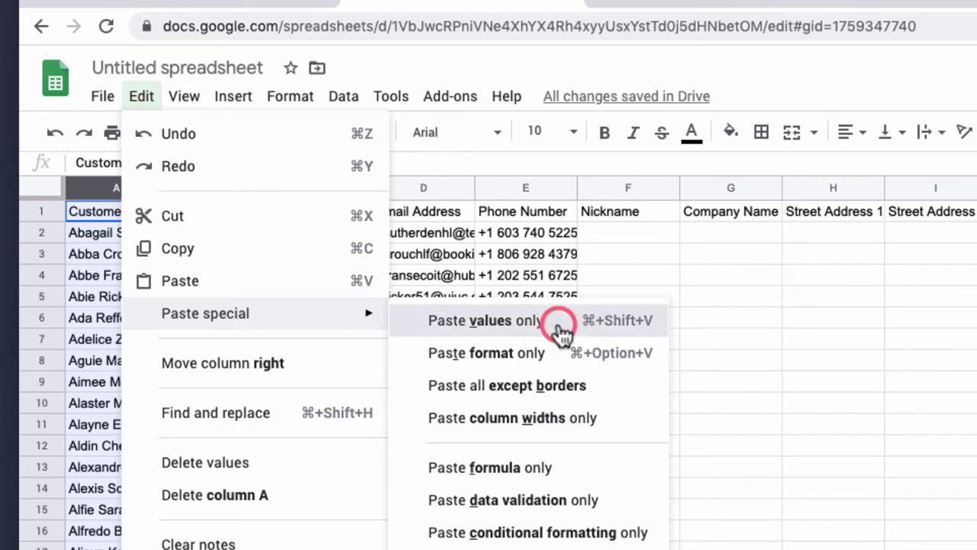
click(110, 261)
click(114, 274)
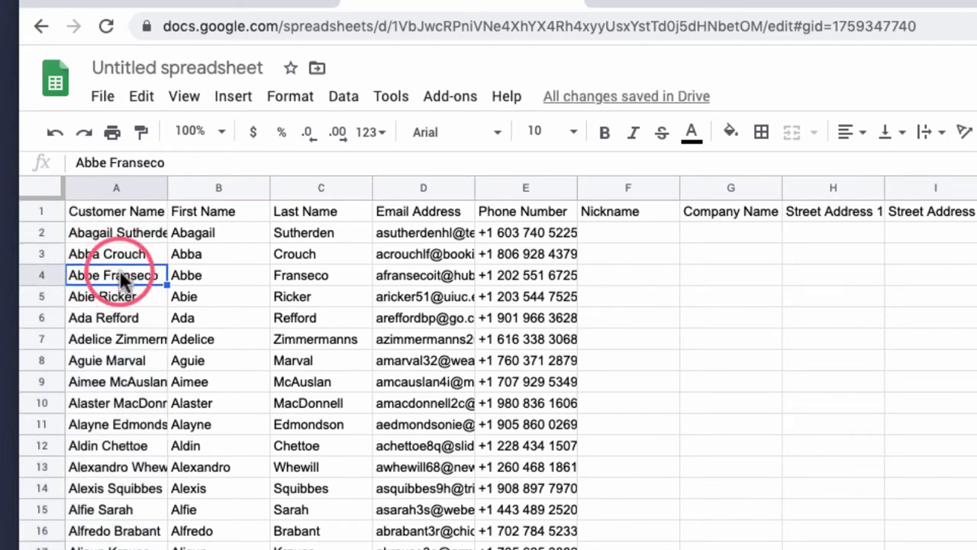
click(130, 319)
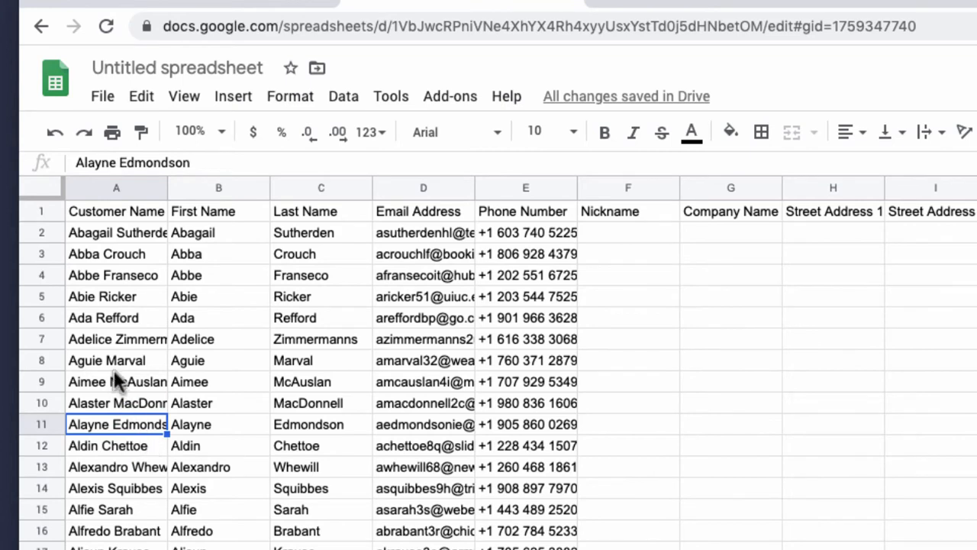
click(116, 548)
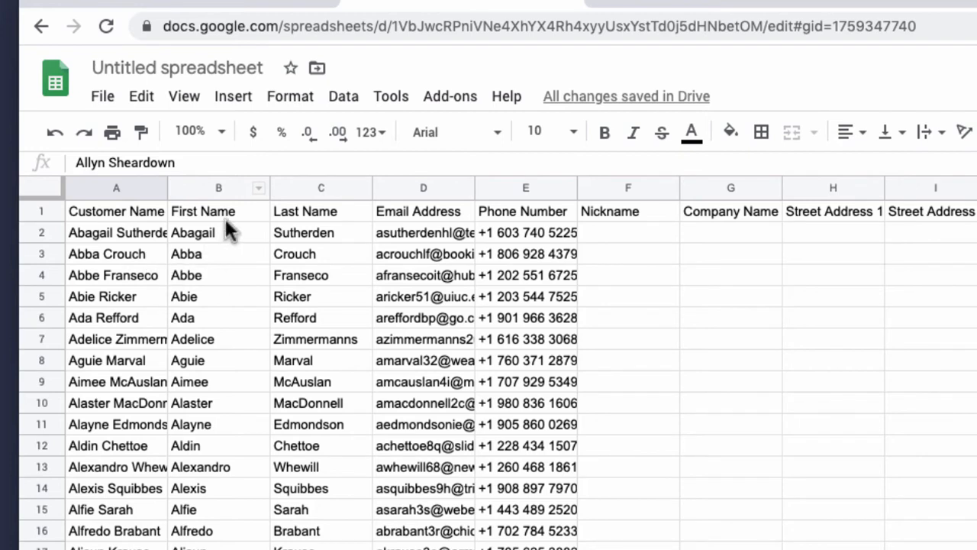
Delete the First Name and Last Name columns (B and C) and widen column A to fit the full names
click(200, 185)
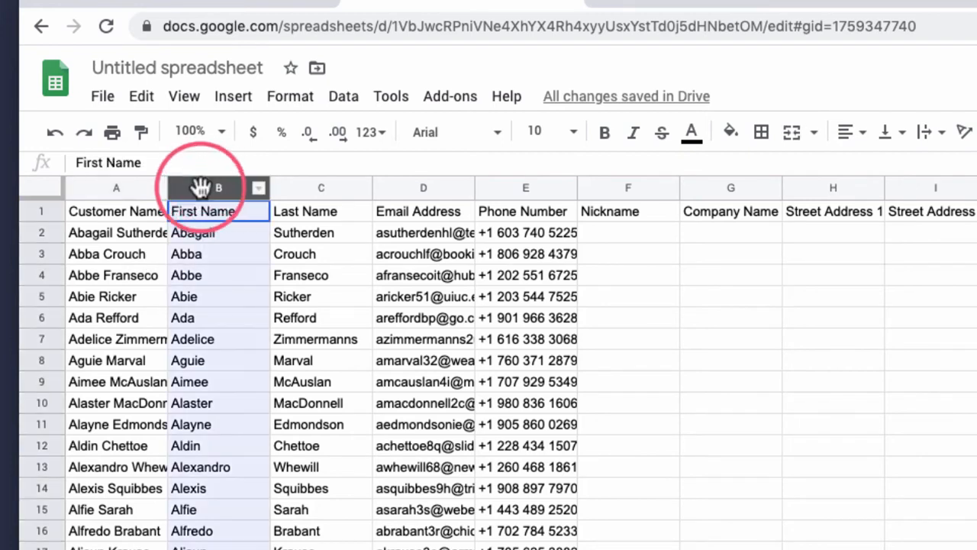
shift+click(283, 190)
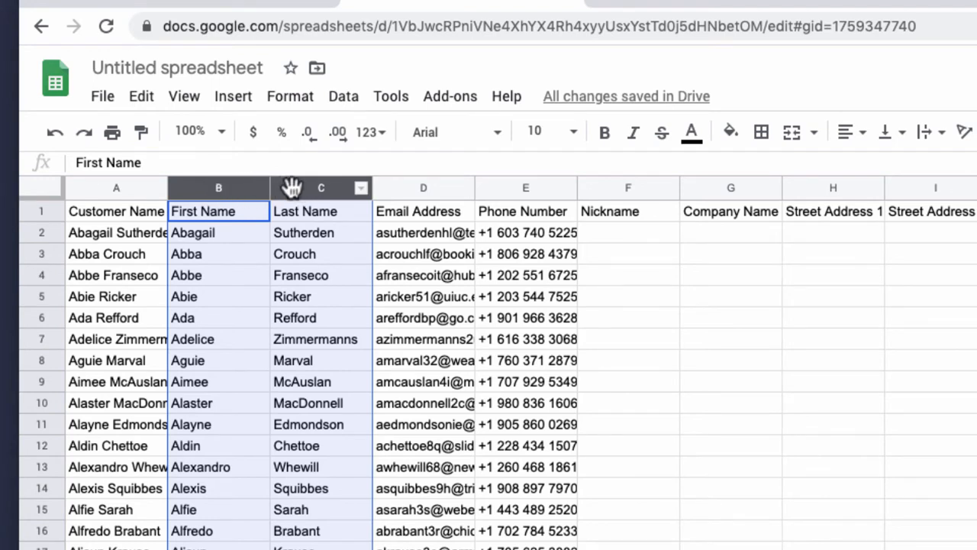
right_click(292, 188)
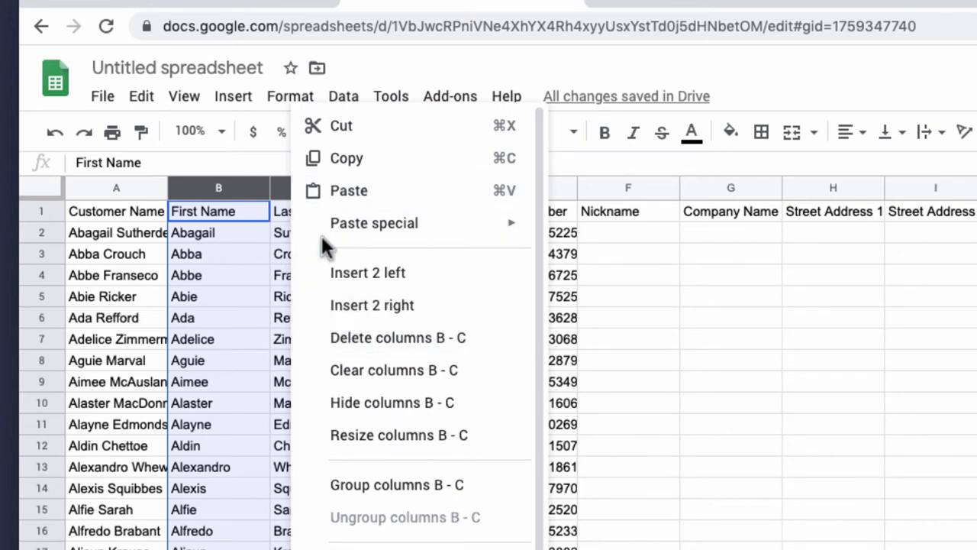
click(400, 350)
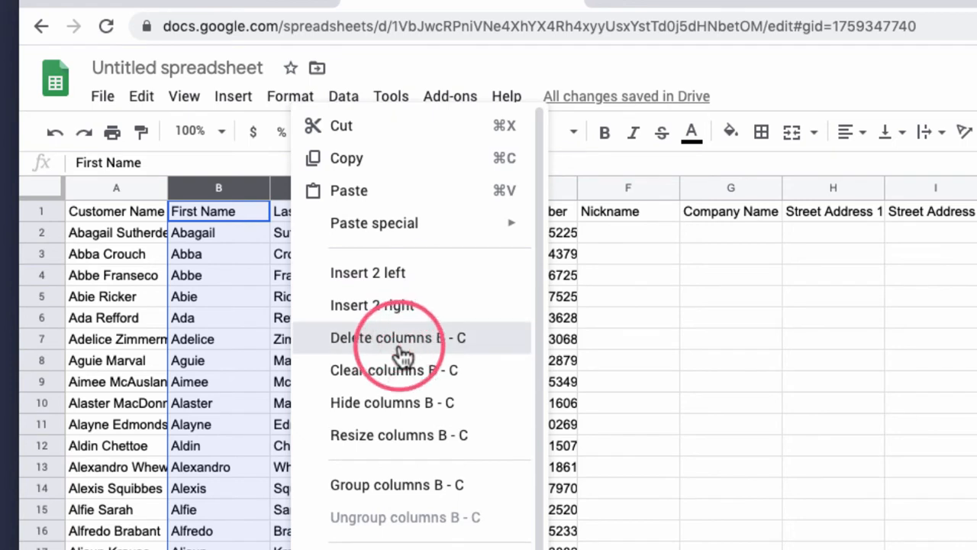
drag(168, 185, 213, 205)
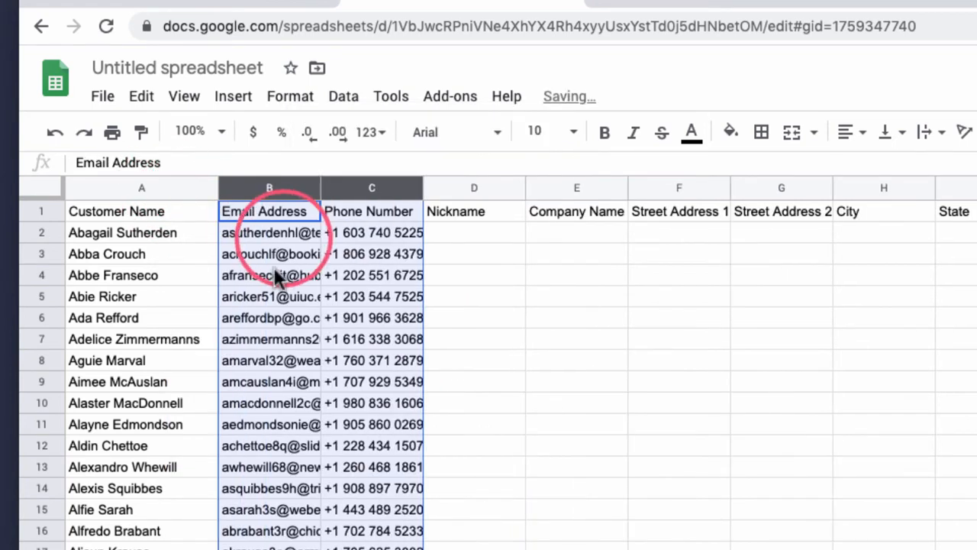
Rename the Email Address header in cell B1 to Customer Email and fit column B's width to its contents
click(284, 229)
click(292, 213)
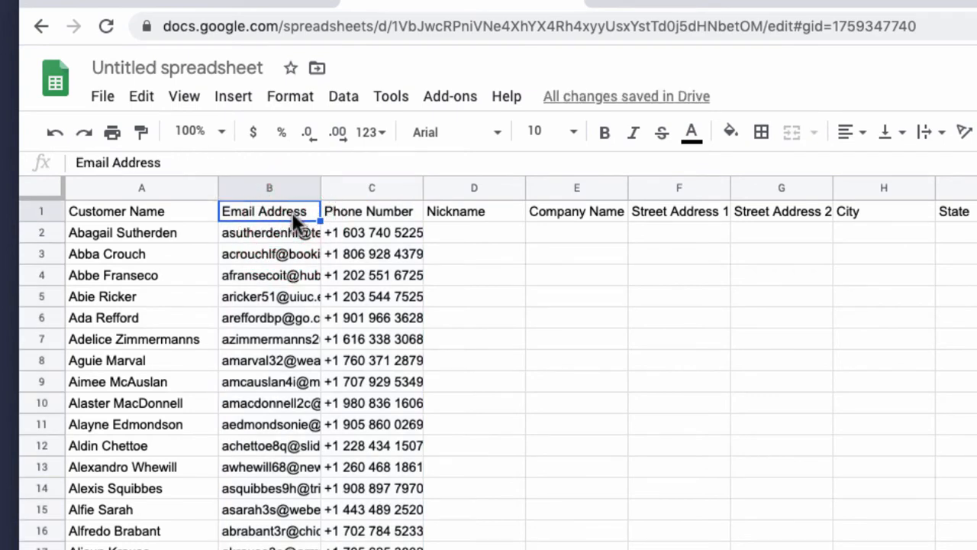
text(CUS)
key(BackSpace)
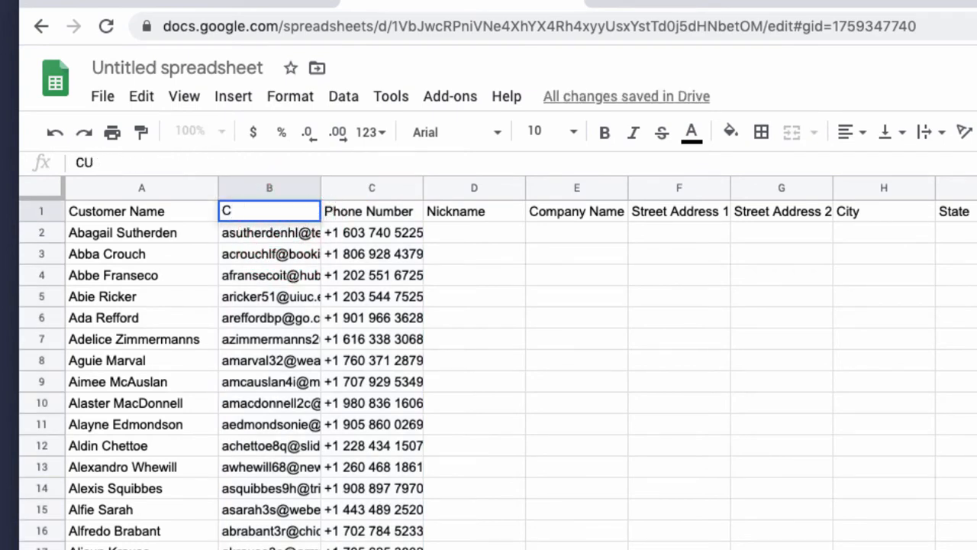
key(BackSpace)
text(ustome)
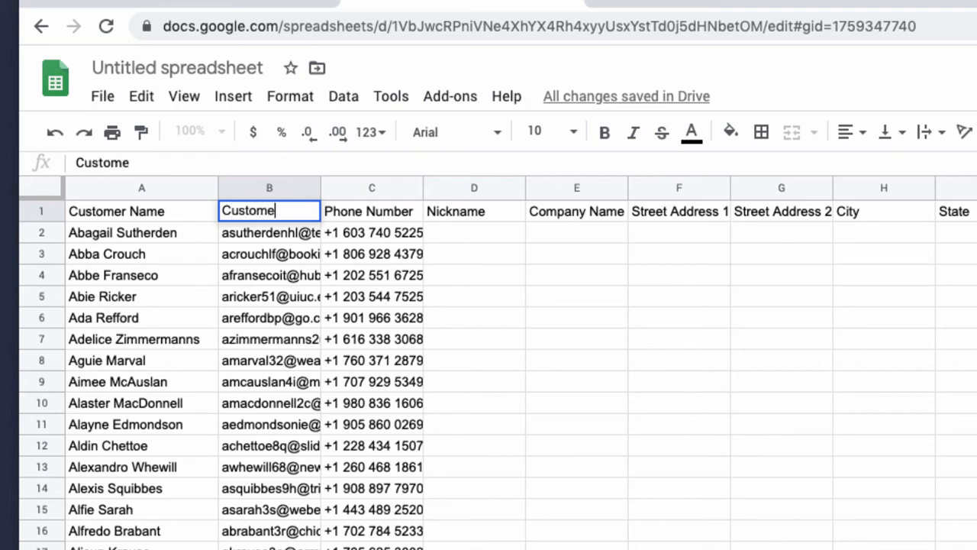
text(r Email)
click(320, 189)
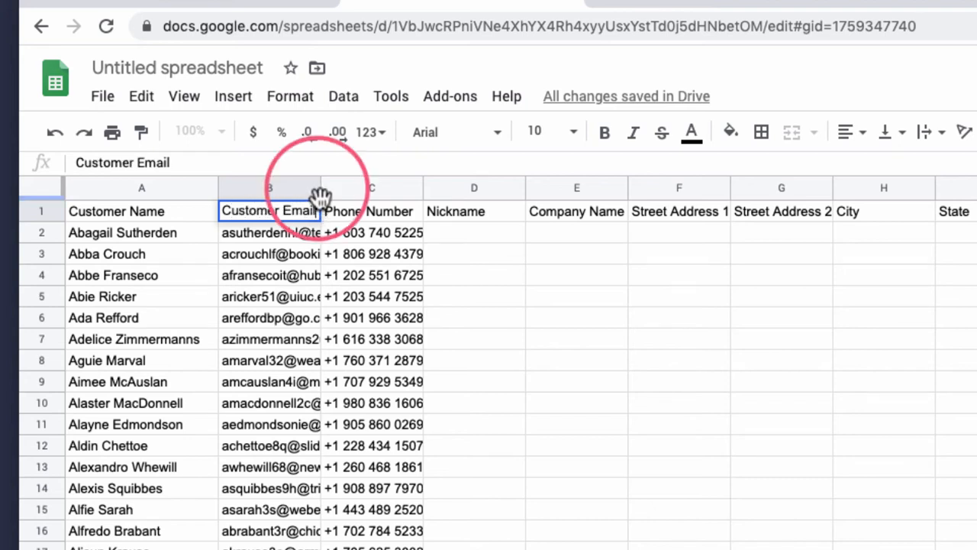
drag(320, 197, 351, 192)
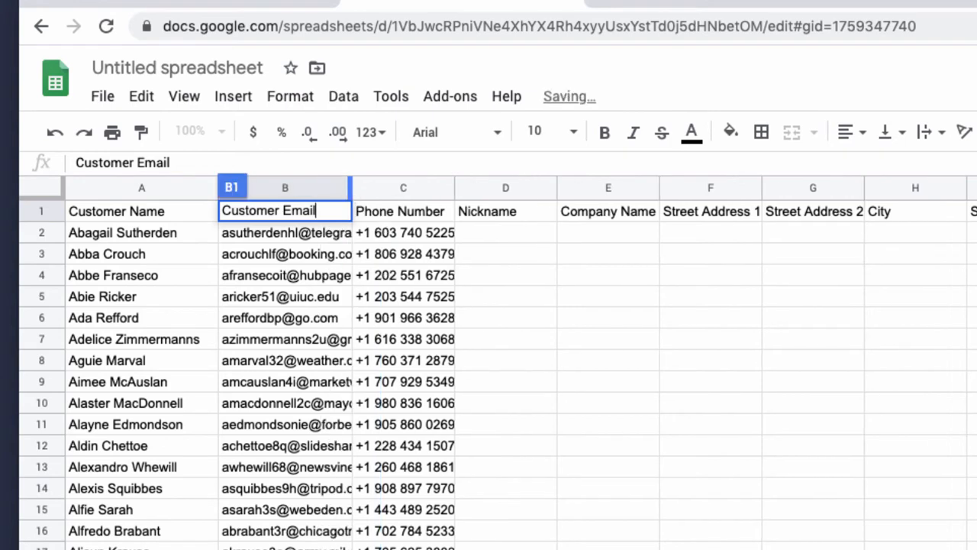
key(Return)
double_click(352, 187)
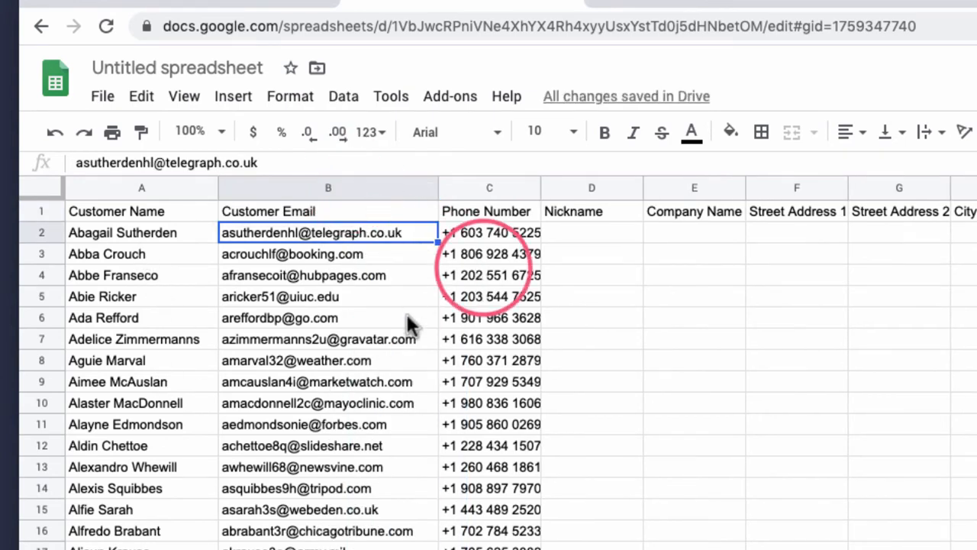
Remove every '+1 prefix from the Phone Number column with Find and replace, leaving the replacement empty and also searching within formulas
click(479, 273)
click(583, 258)
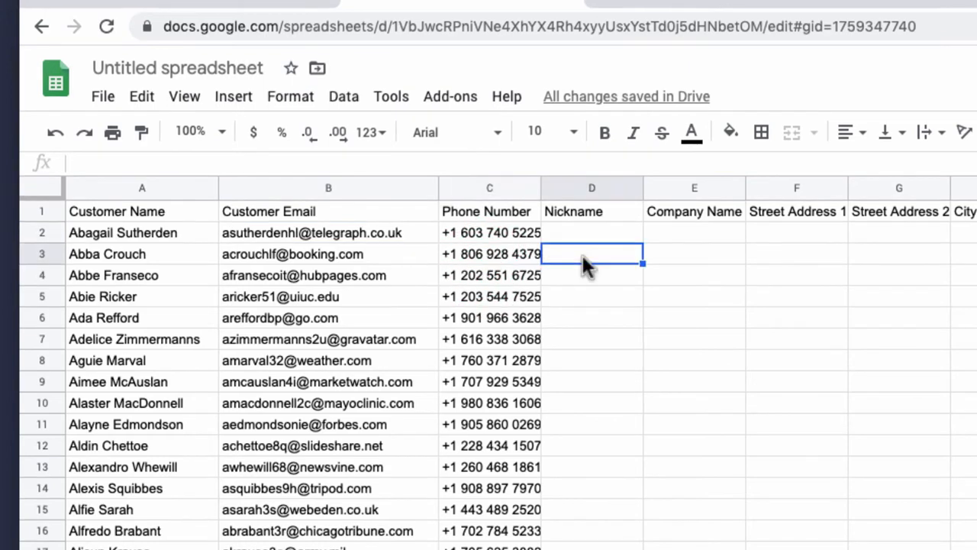
click(508, 232)
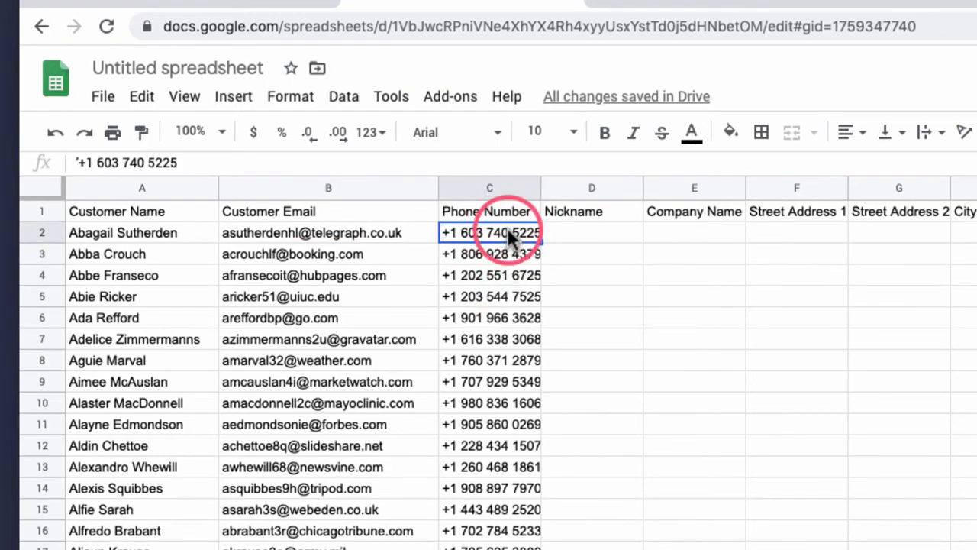
click(78, 161)
text(')
click(463, 188)
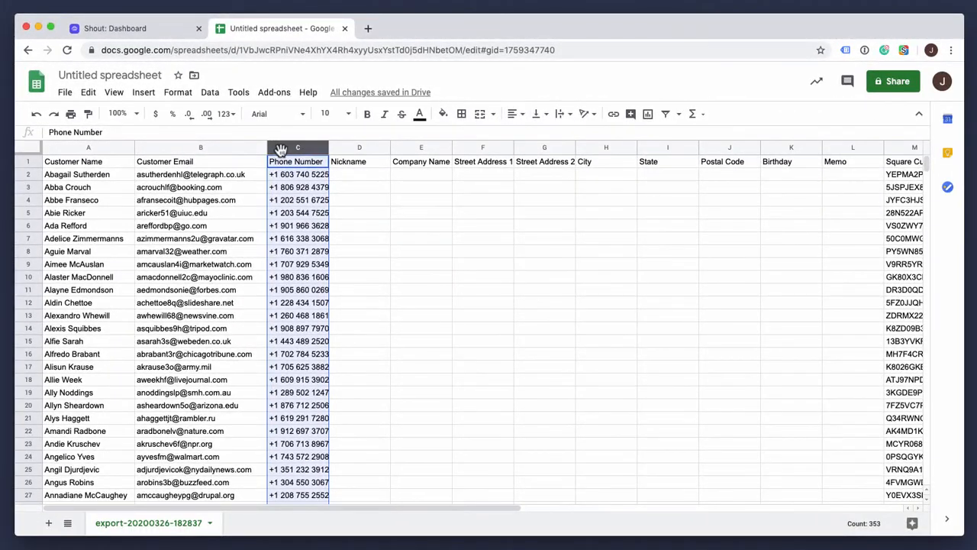
key(super+f)
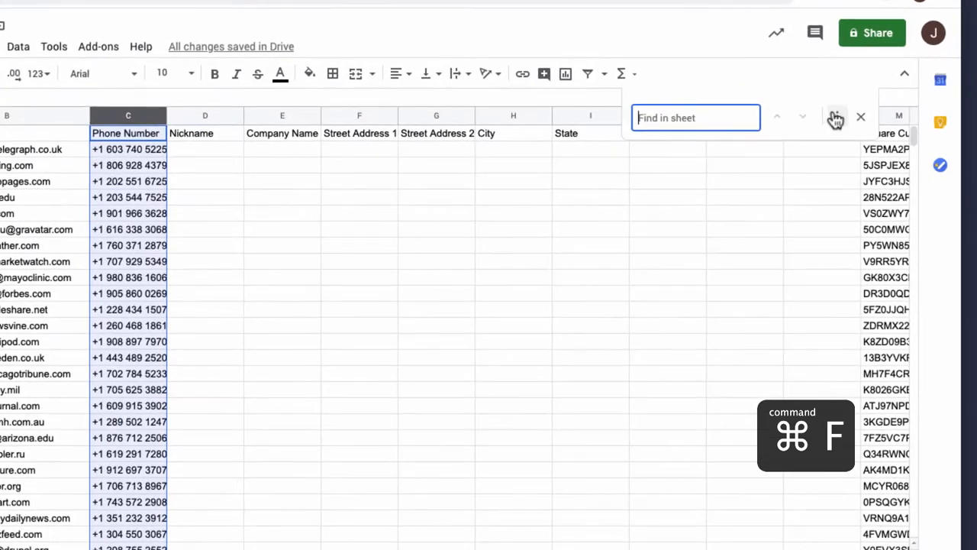
click(836, 119)
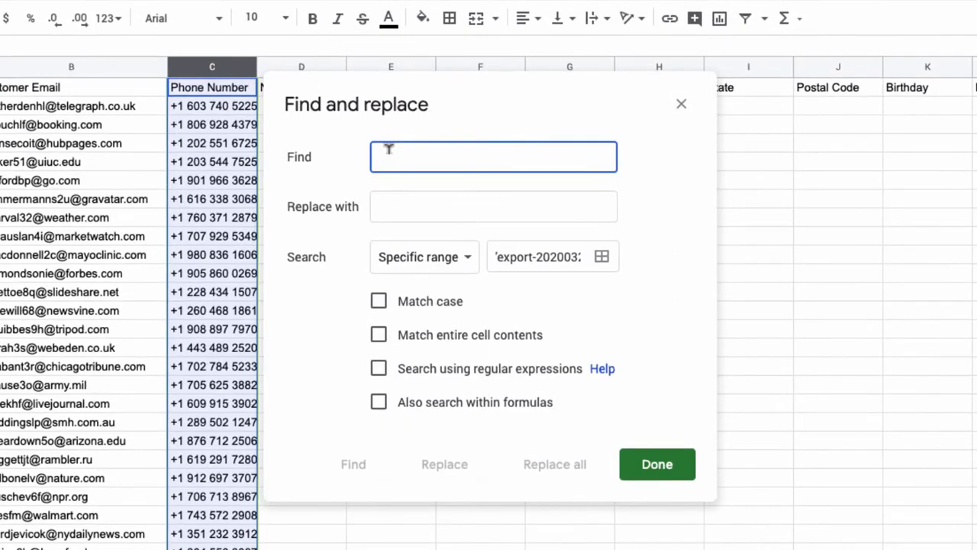
text('+1)
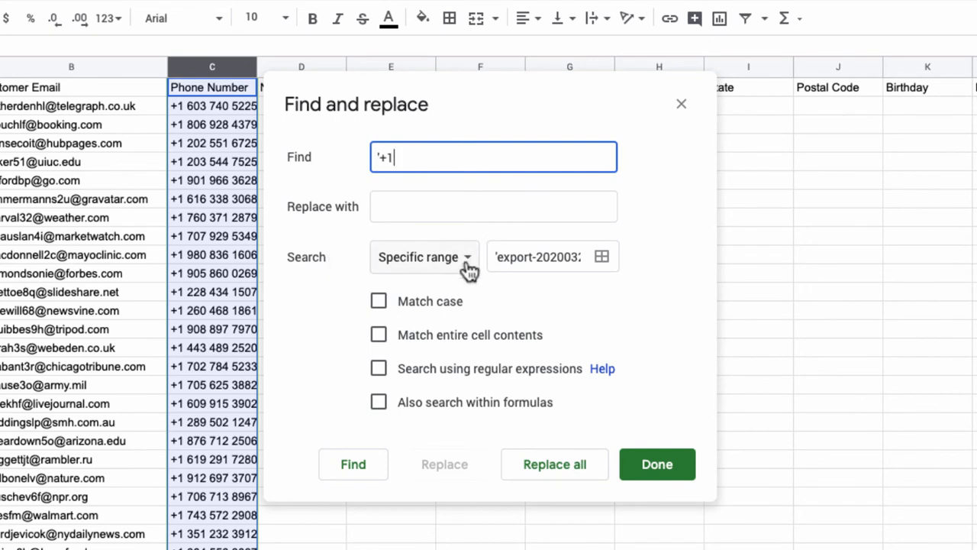
click(380, 406)
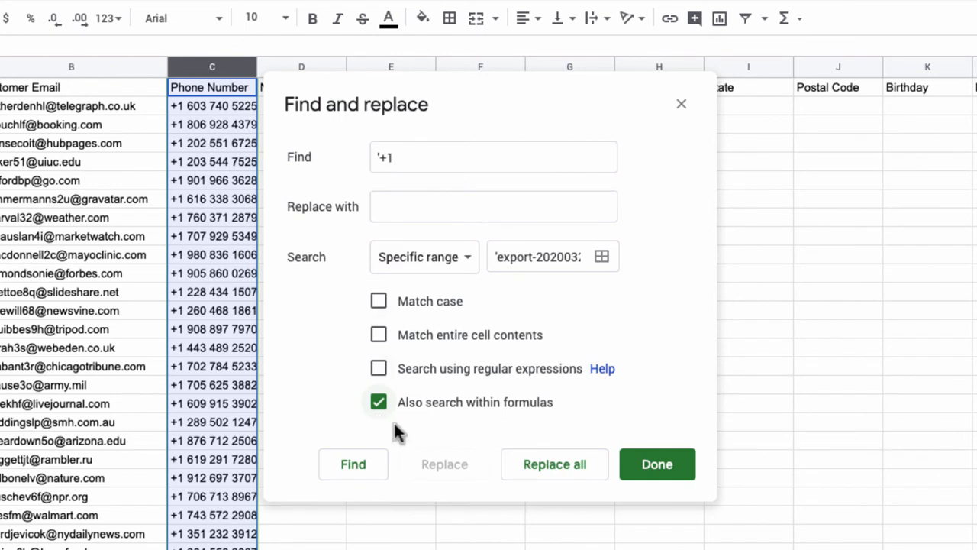
click(543, 469)
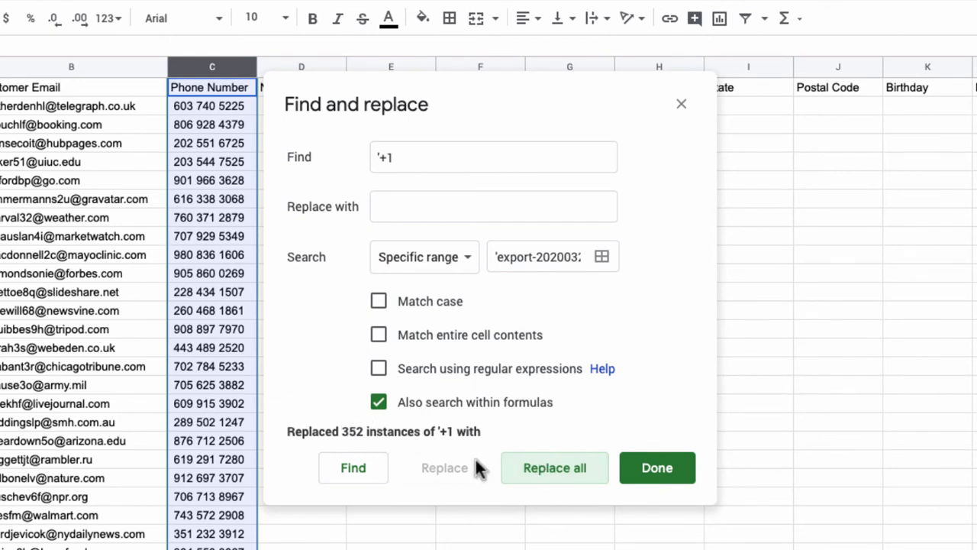
Replace all spaces in column C with nothing, still searching within formulas, and finish Find and replace
click(426, 157)
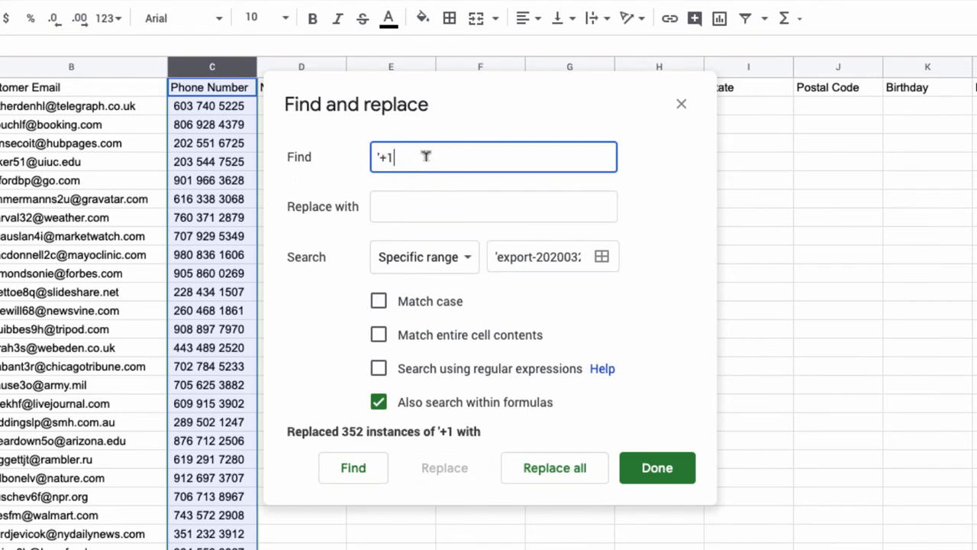
key(BackSpace)
key(BackSpace)
key(BackSpace)
click(573, 475)
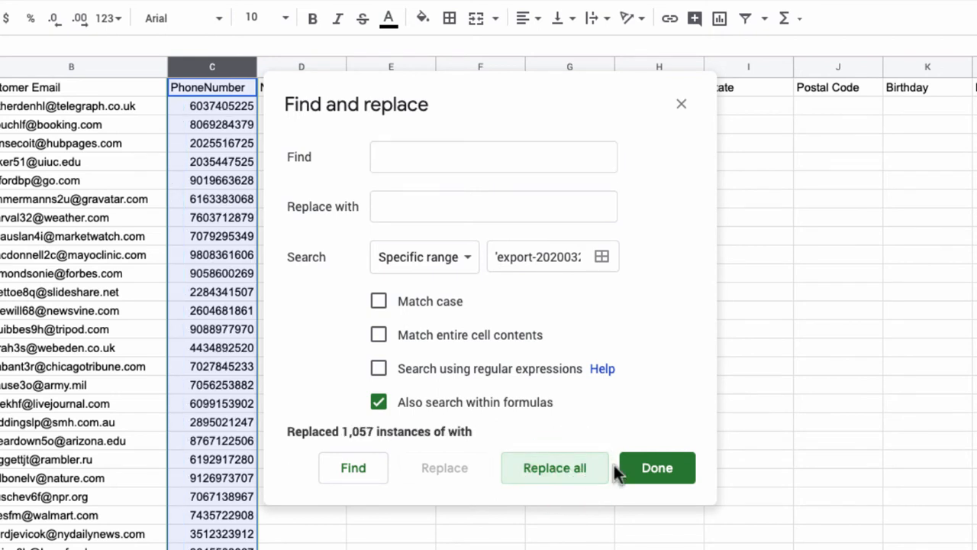
click(636, 470)
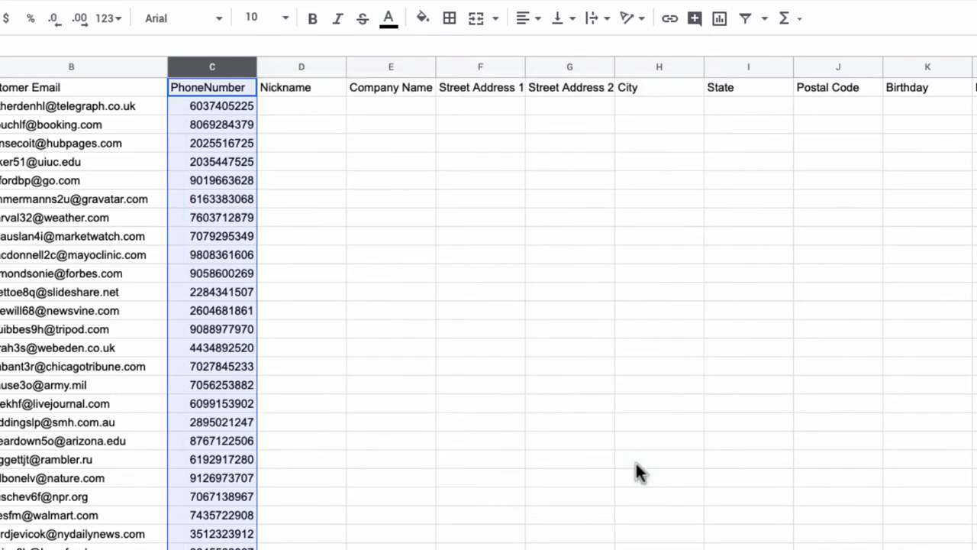
click(217, 107)
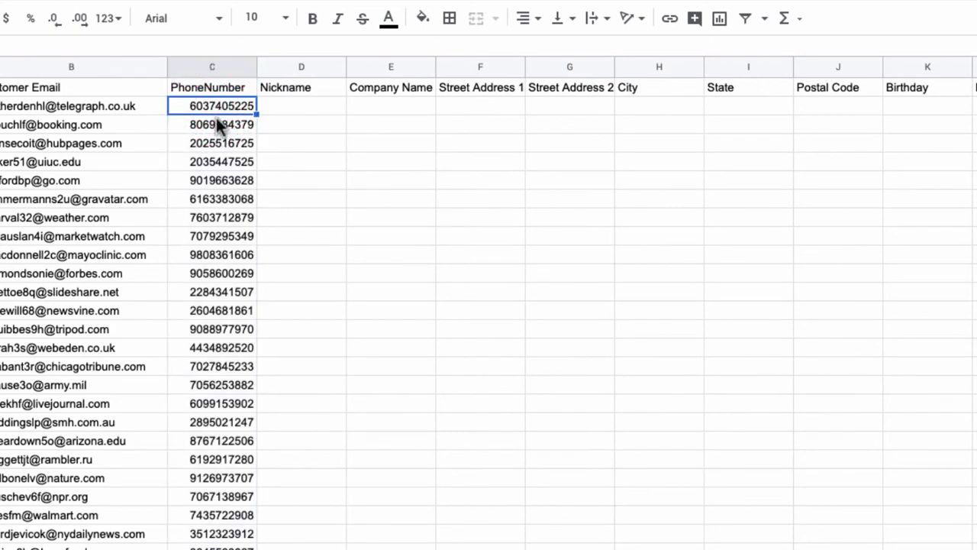
Check the cleaned phone numbers in column C row by row for leftover prefixes, spaces or symbols
key(Down)
key(Down)
key(Down)
key(Down)
key(Down)
key(Down)
key(Down)
key(Down)
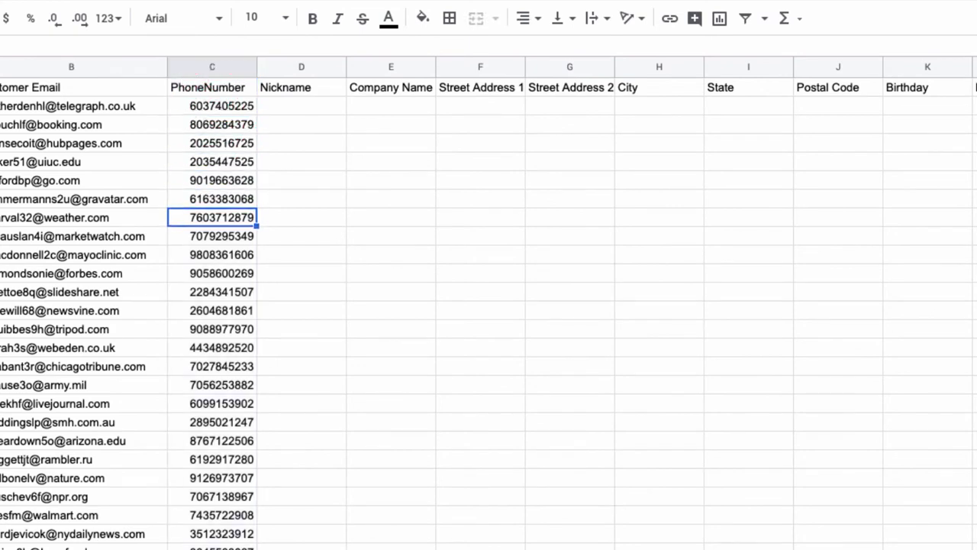
key(Down)
key(Down)
key(Down)
key(Down)
key(Down)
key(Down)
key(Down)
key(Down)
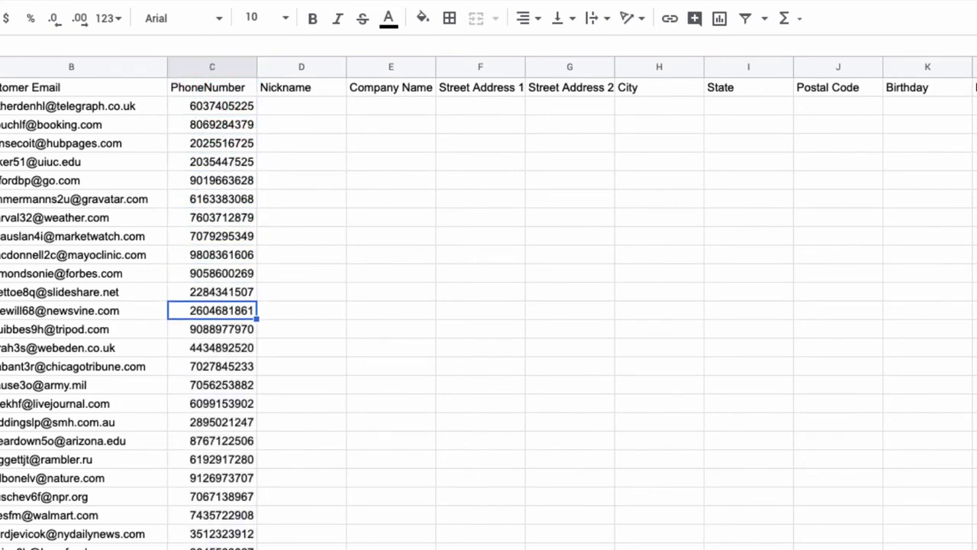
Rename the PhoneNumber header in cell C1 to Phone
click(203, 90)
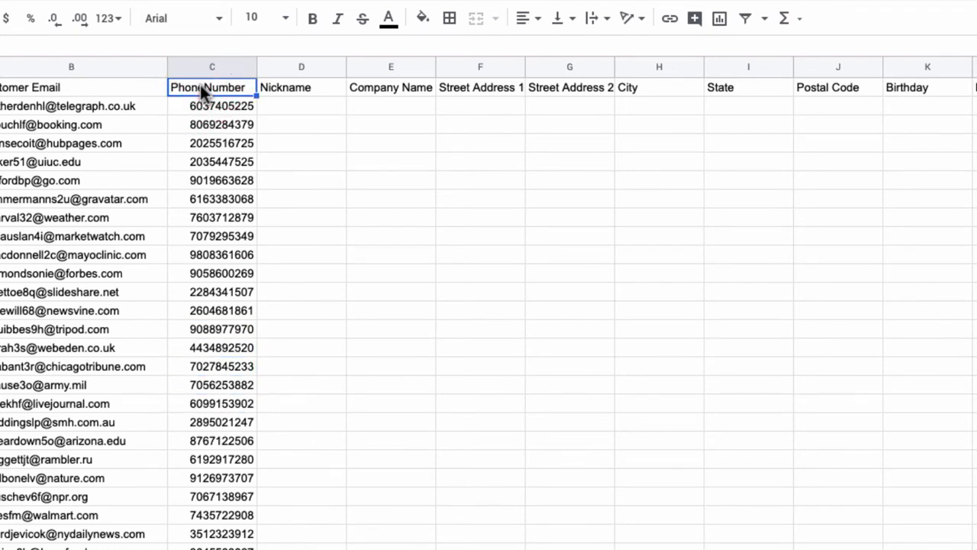
text(Phone)
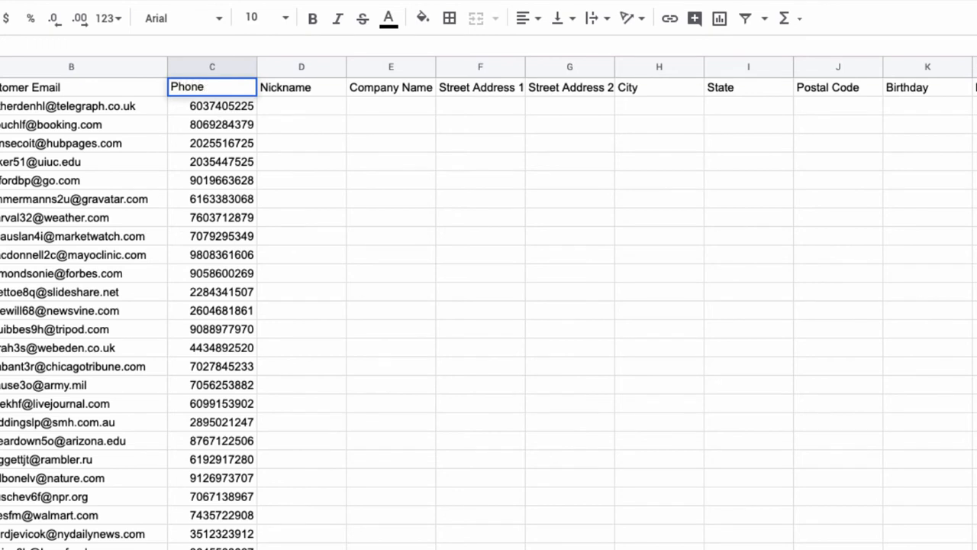
key(Return)
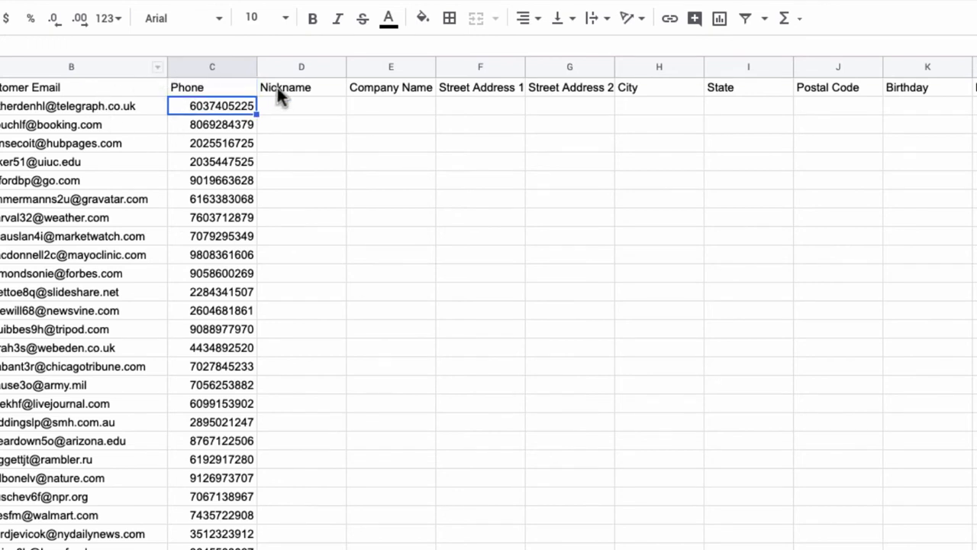
Clear the contents of all unneeded columns from Nickname (D) through Instant Profile (T)
click(296, 68)
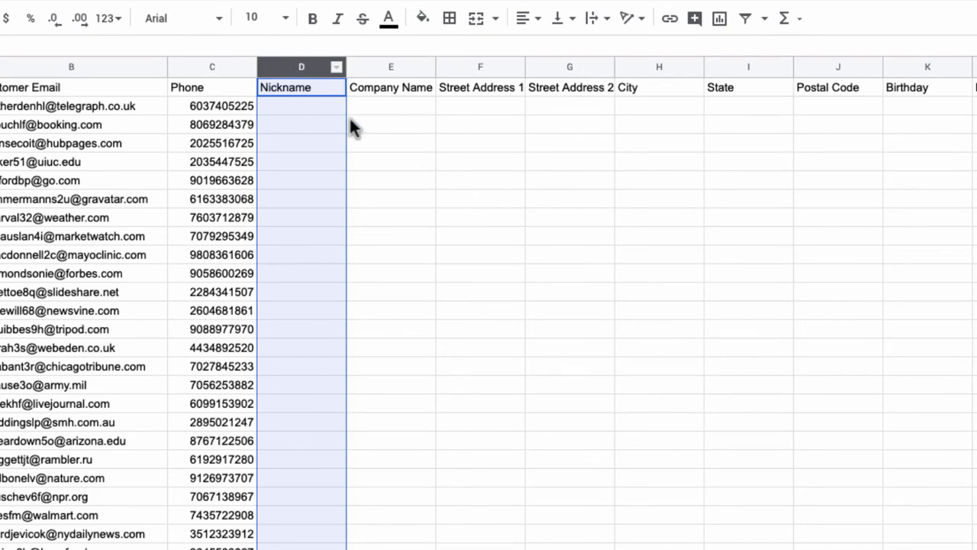
scroll(372, 137, right, 10)
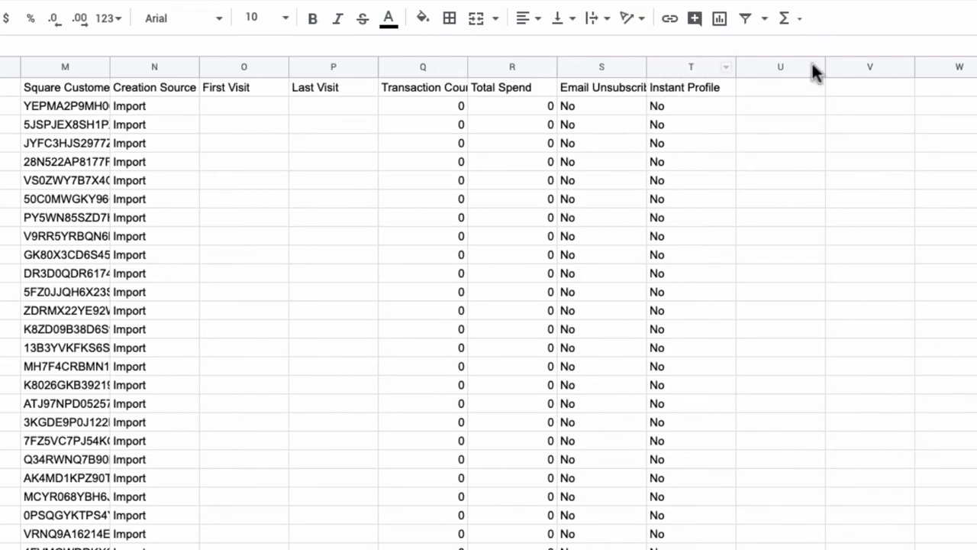
shift+click(669, 70)
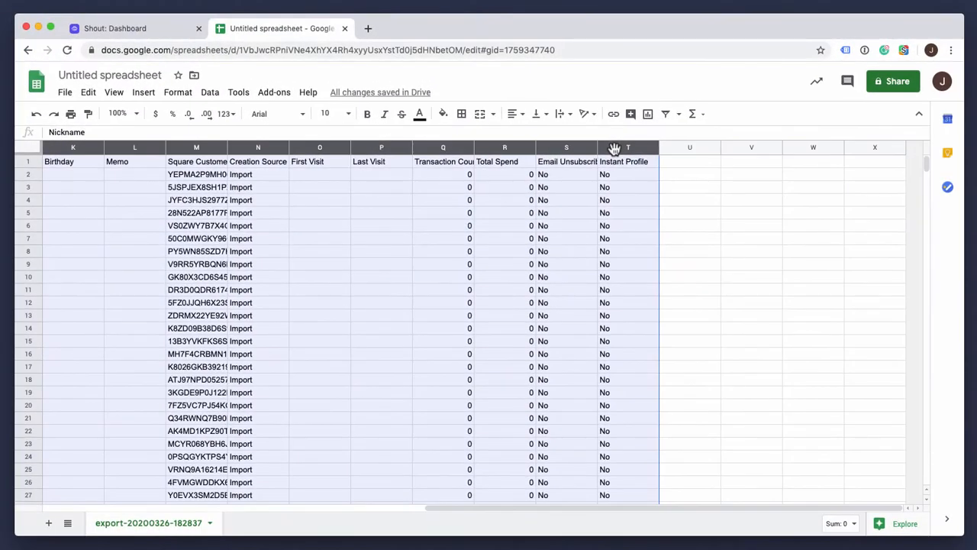
key(Delete)
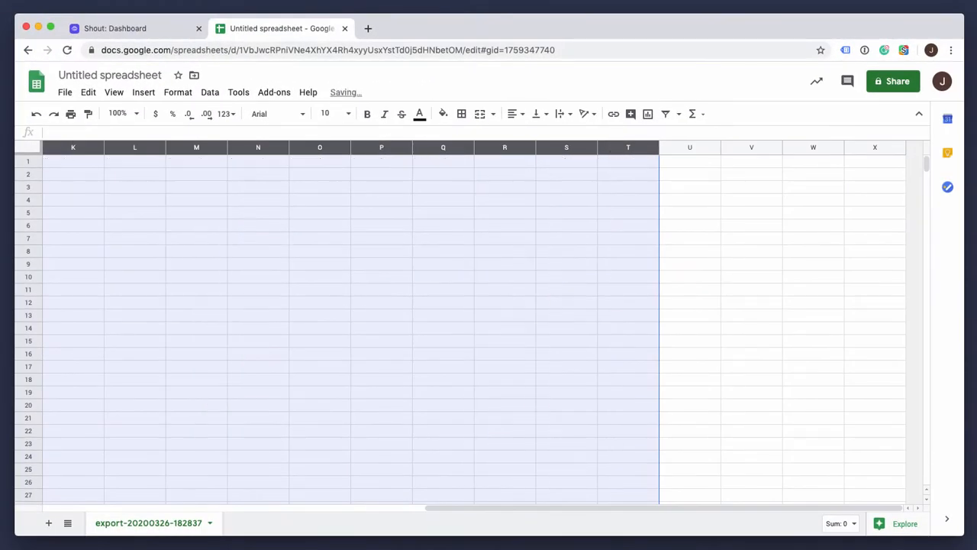
scroll(567, 263, left, 10)
click(565, 265)
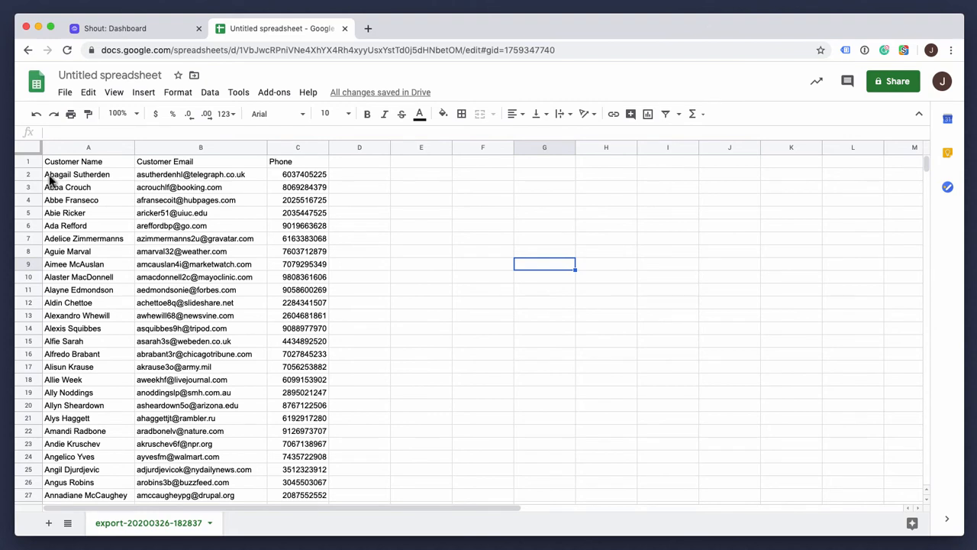
Rename the untitled spreadsheet as Shout Import
click(115, 75)
text(Shout )
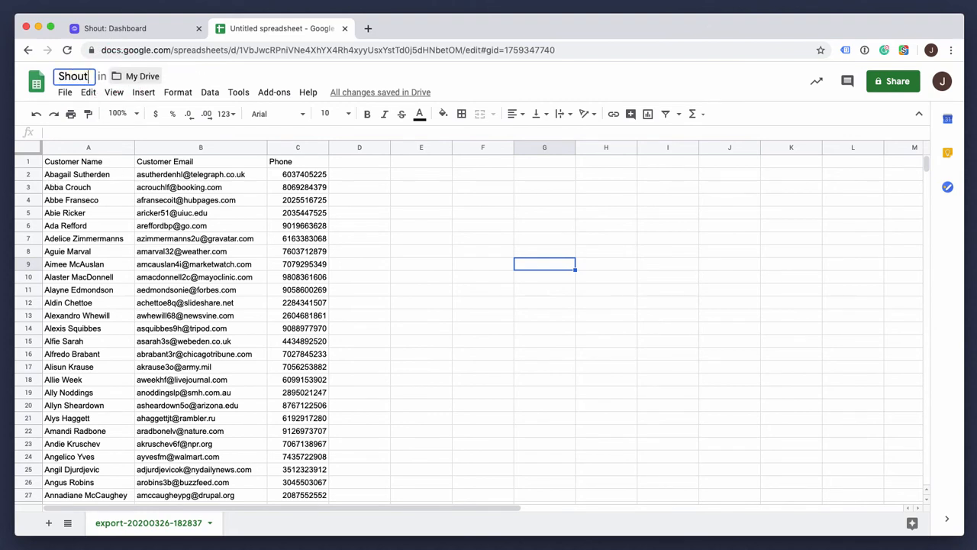
text(Import)
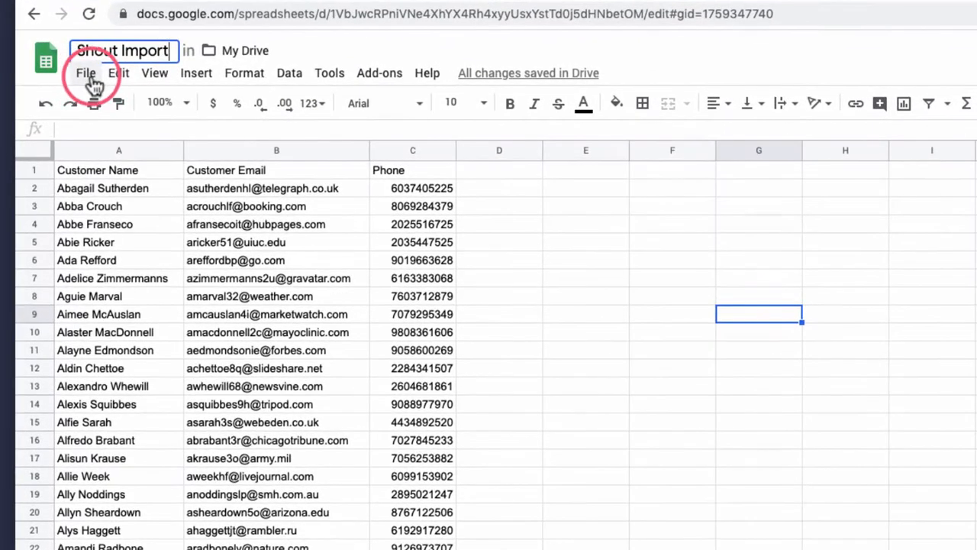
Download the current sheet as a comma-separated values (.csv) file
click(86, 74)
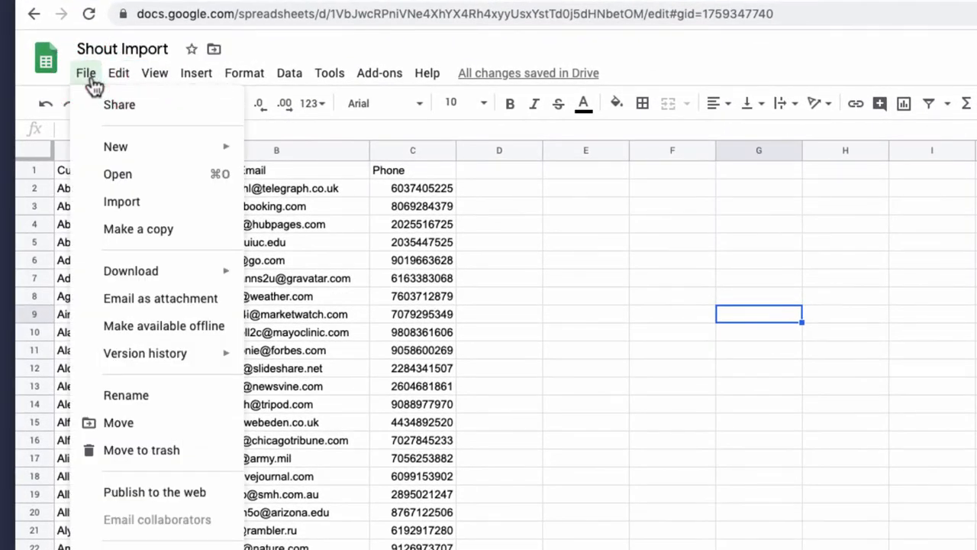
mouse_move(146, 275)
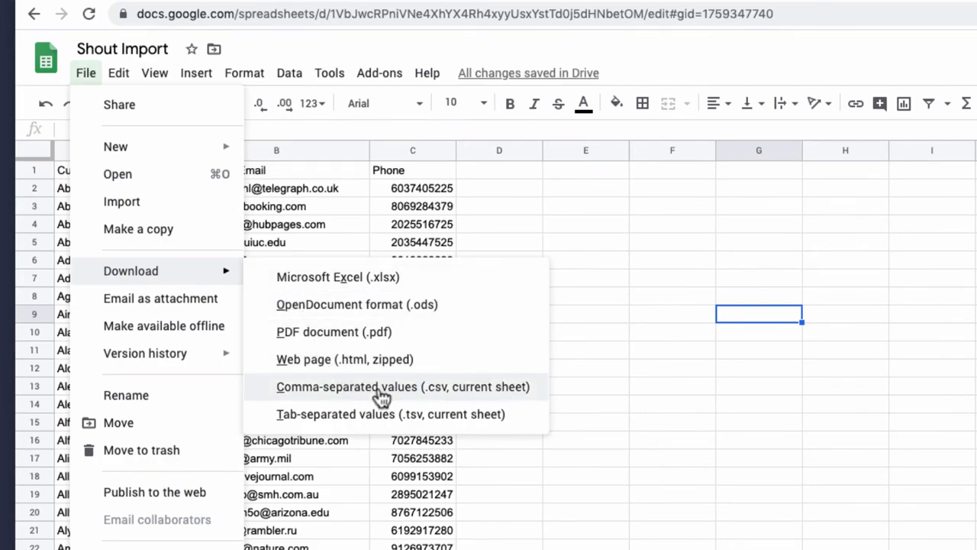
click(446, 387)
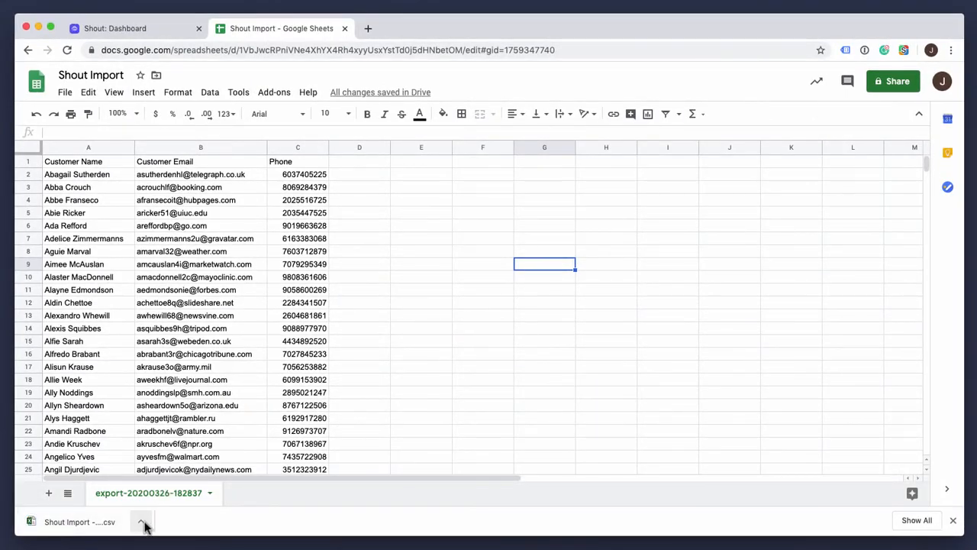
Switch to Shout and start a CSV upload in Contacts, choosing the file Shout Import - export-20200326-182837.csv
click(169, 31)
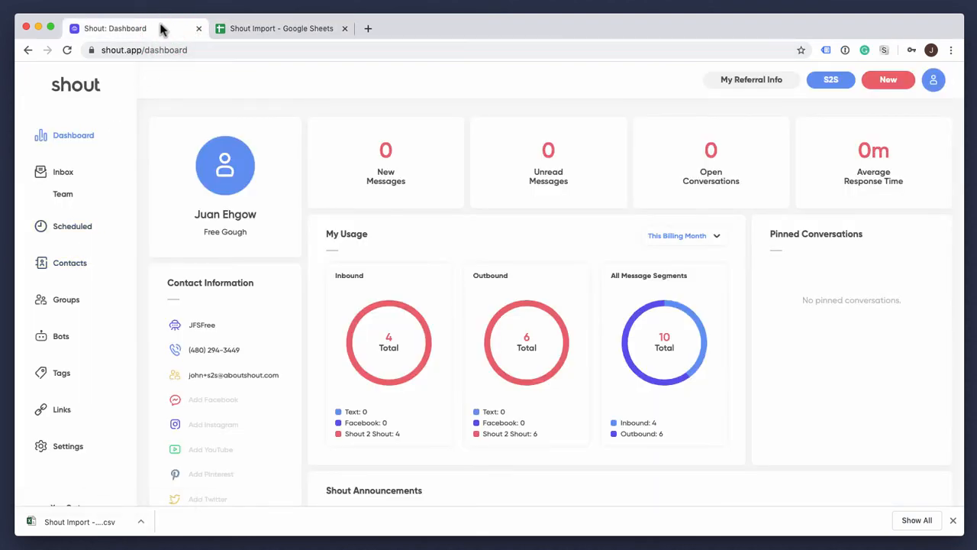
click(91, 268)
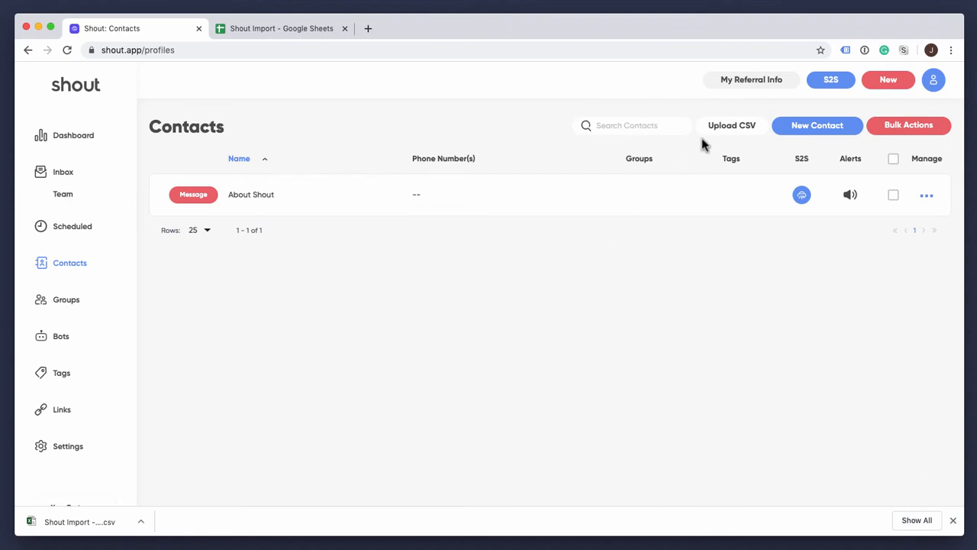
click(739, 136)
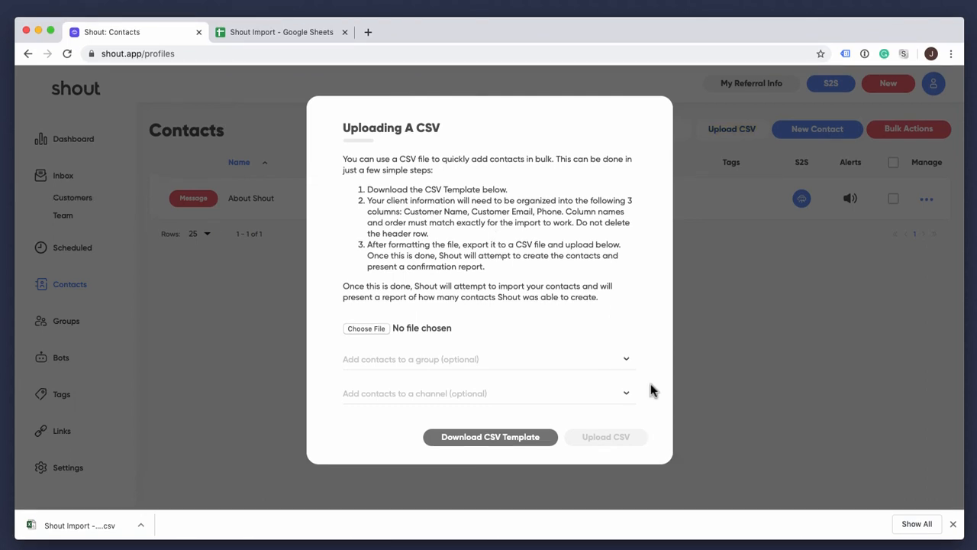
click(374, 329)
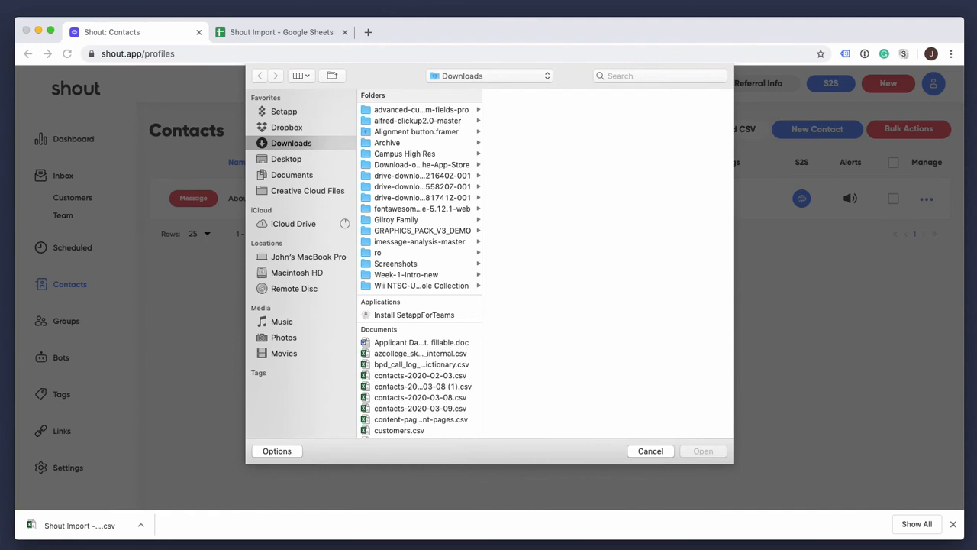
drag(79, 526, 524, 374)
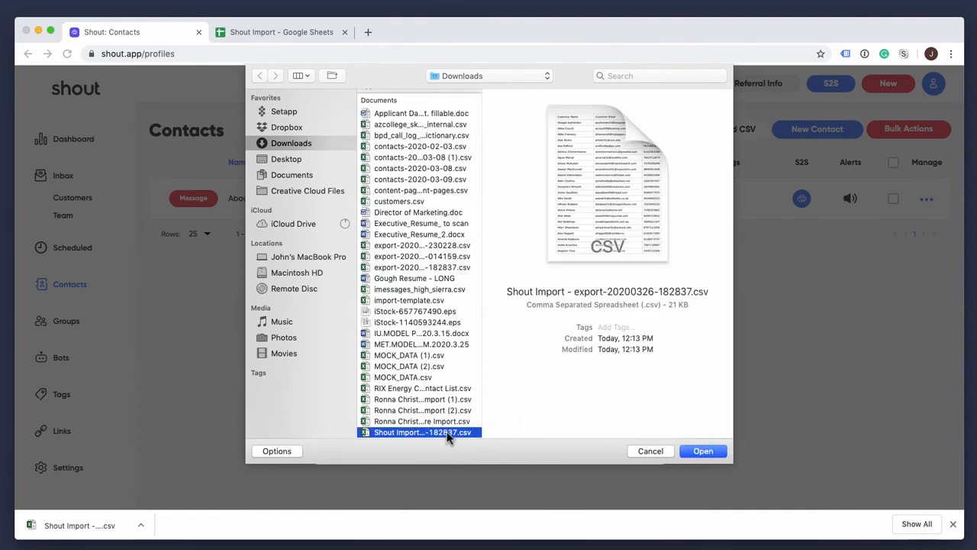
click(687, 452)
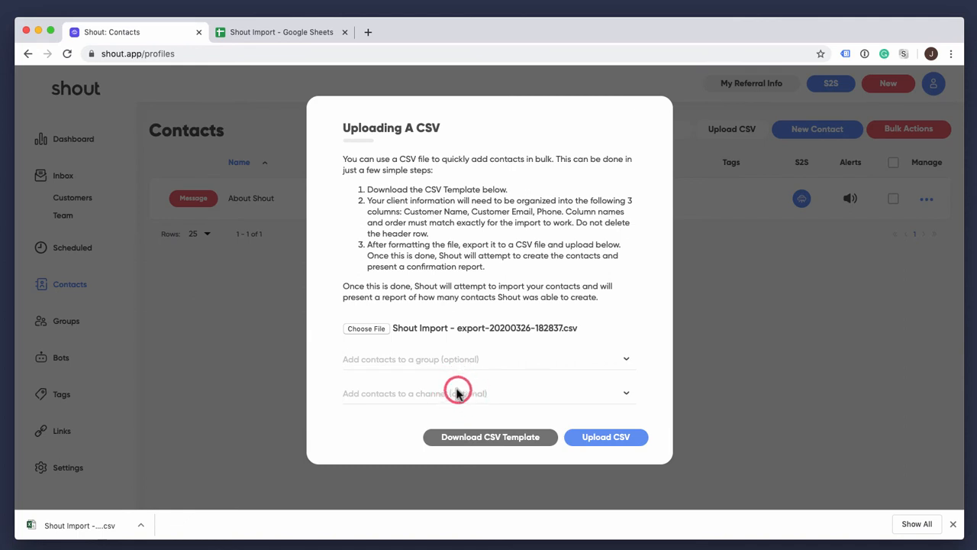
Assign the imported contacts to the Customers channel and upload the CSV
click(457, 391)
click(456, 405)
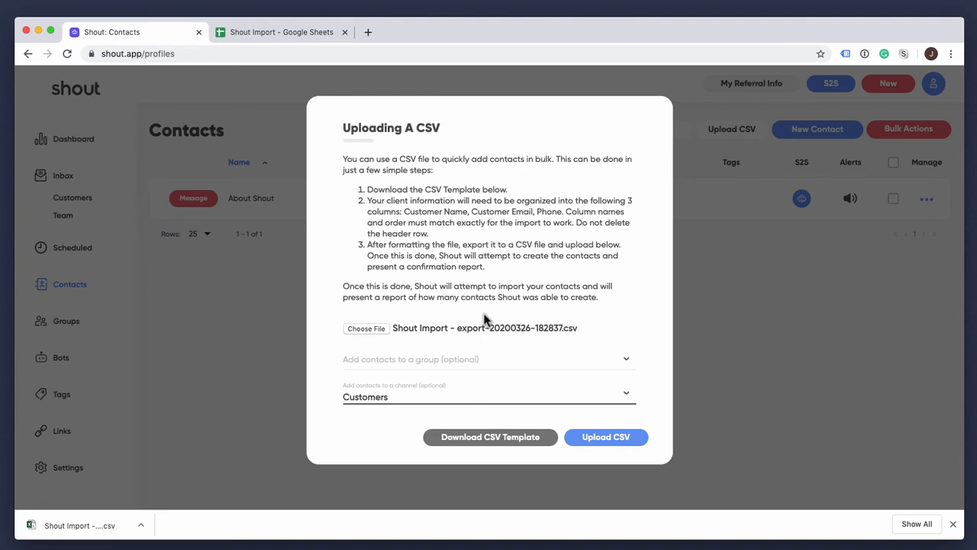
click(611, 437)
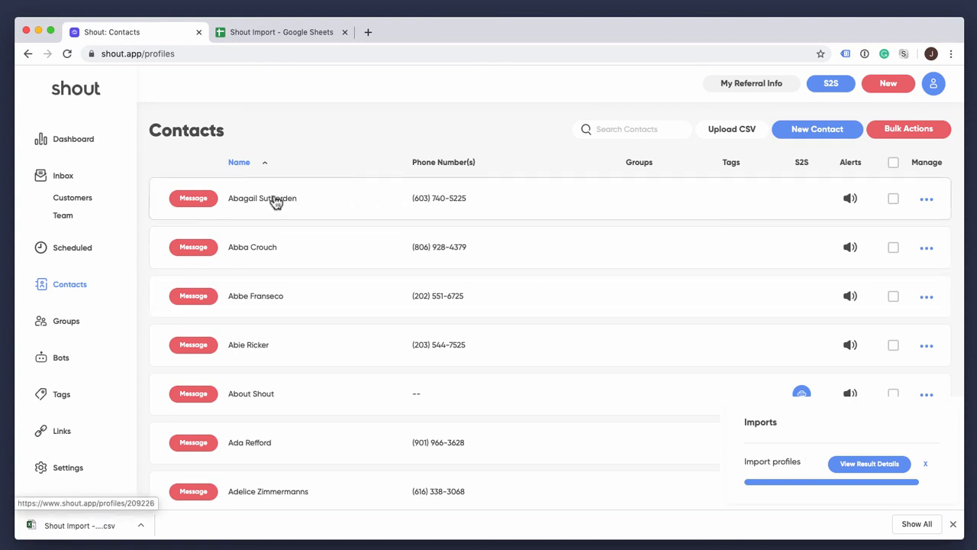
Dismiss the Imports notice and review the expanded details of the first imported contact and the About Shout contact
click(336, 203)
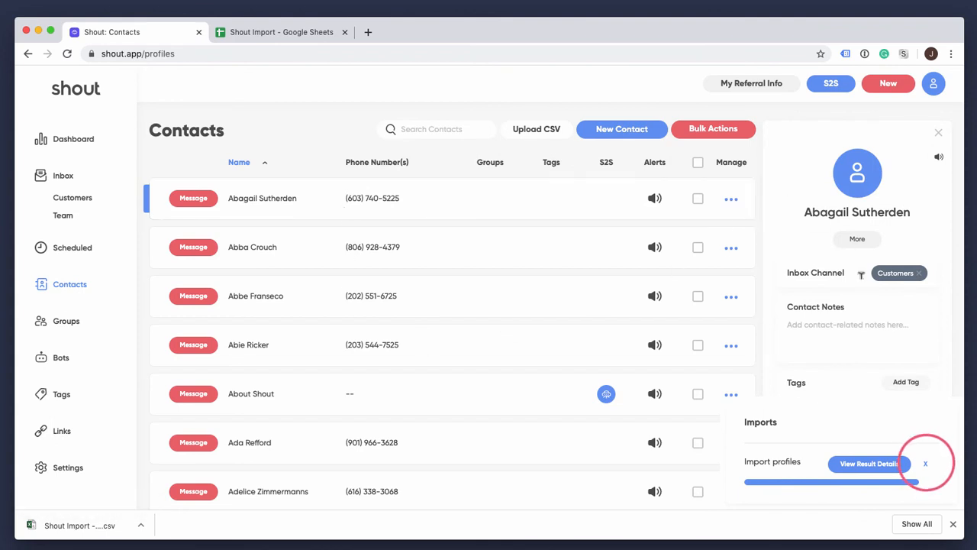
click(926, 463)
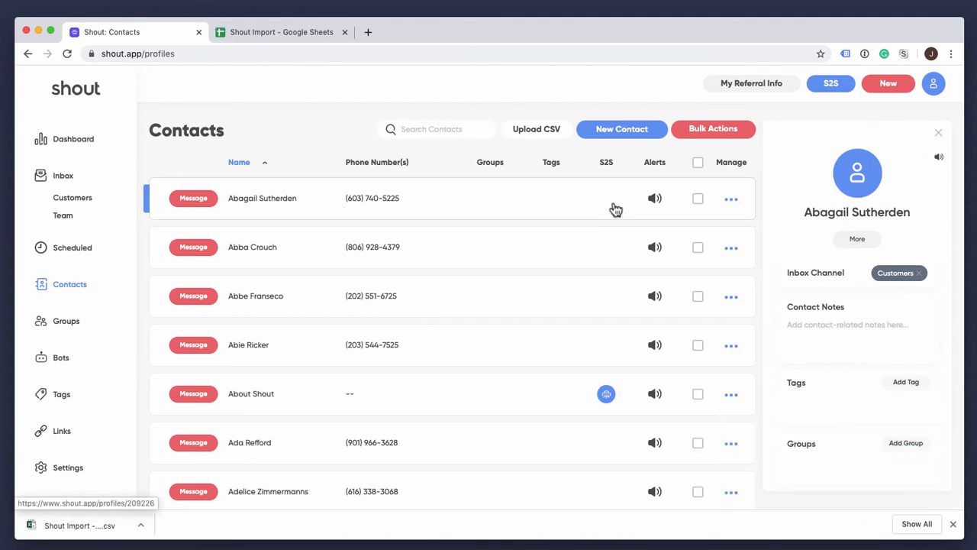
click(853, 237)
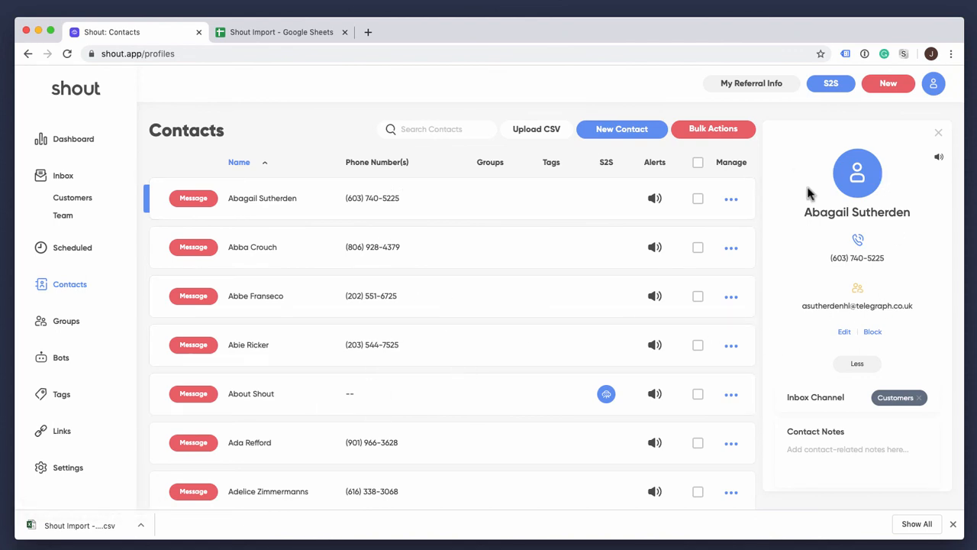
scroll(472, 382, down, 2)
scroll(473, 382, up, 2)
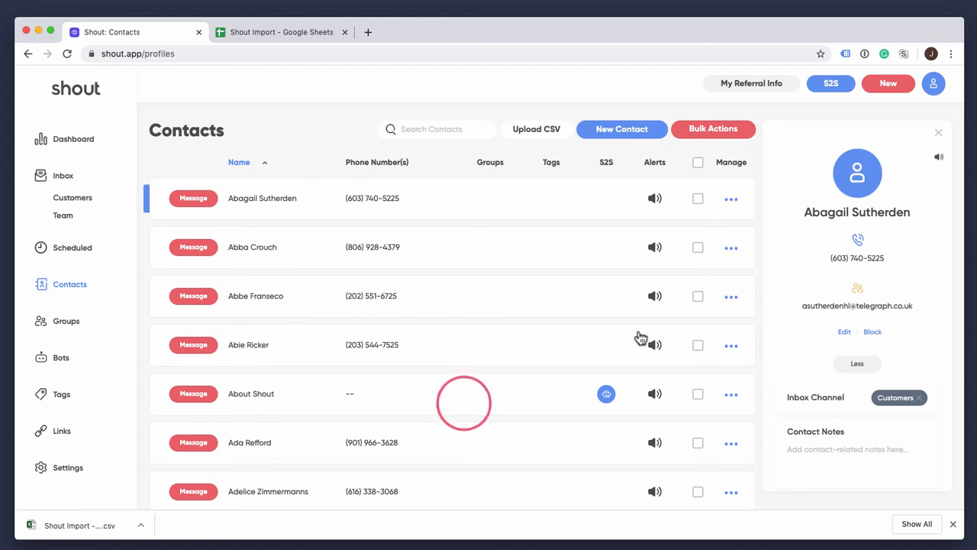
click(465, 406)
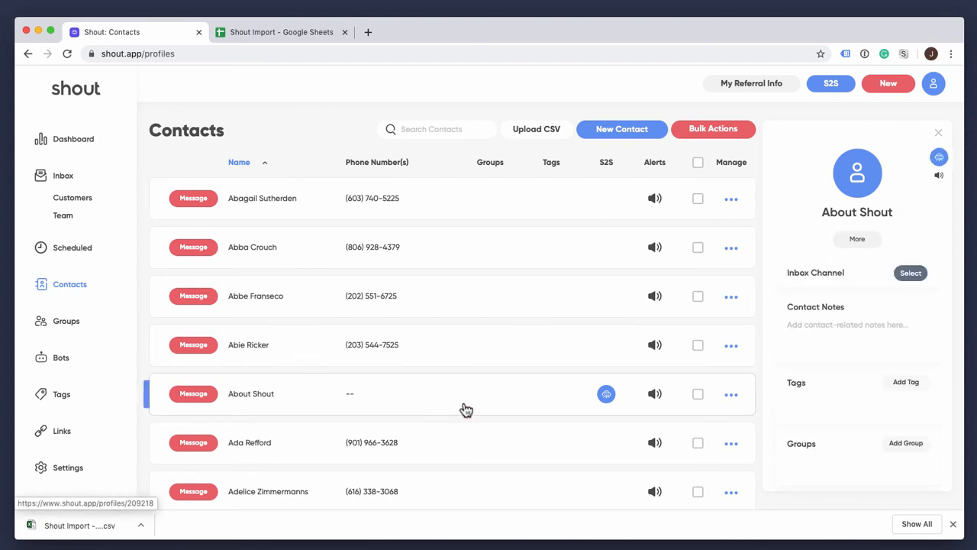
click(858, 239)
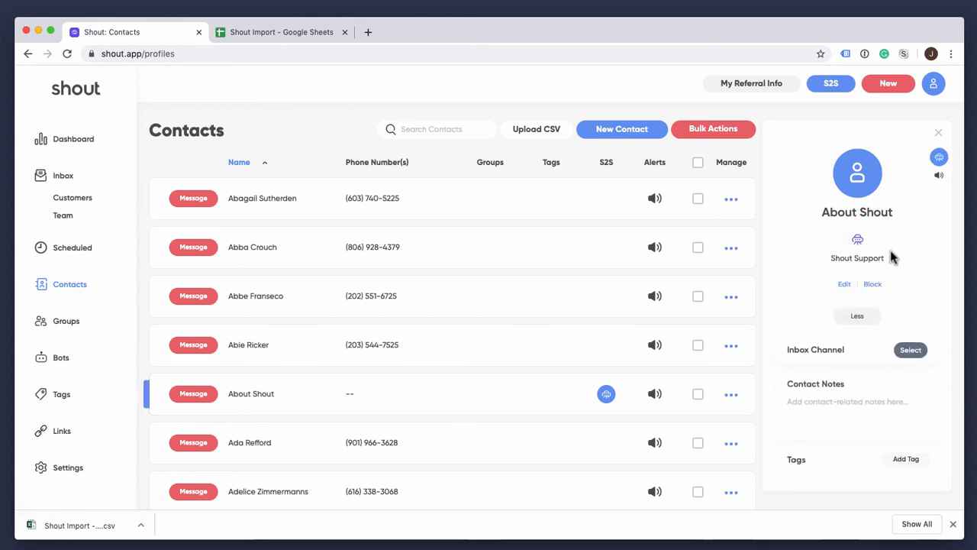